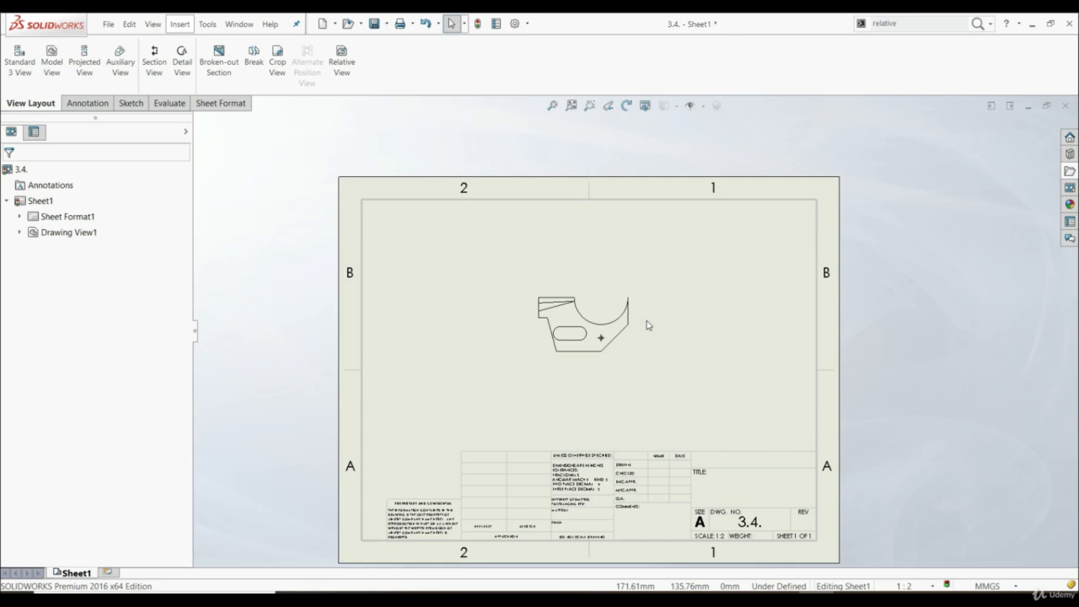
- Insert the model dimensions into the drawing view with Model Items, using the entire model as the source
{"action": "scroll", "coordinate": [622, 325], "scroll_direction": "down", "scroll_amount": 4}
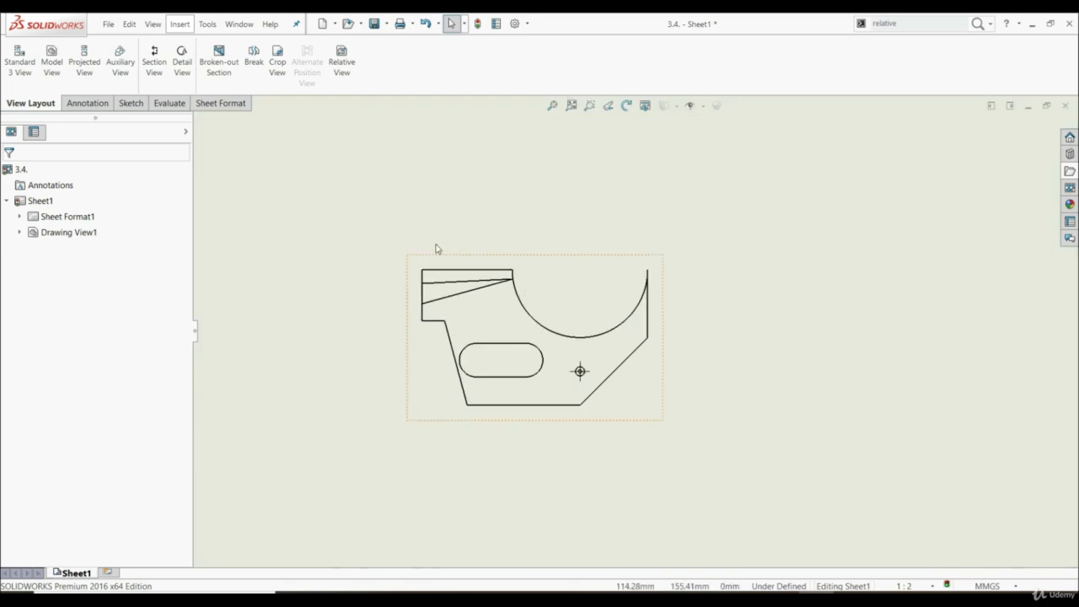
{"action": "scroll", "coordinate": [633, 332], "scroll_direction": "up", "scroll_amount": 3}
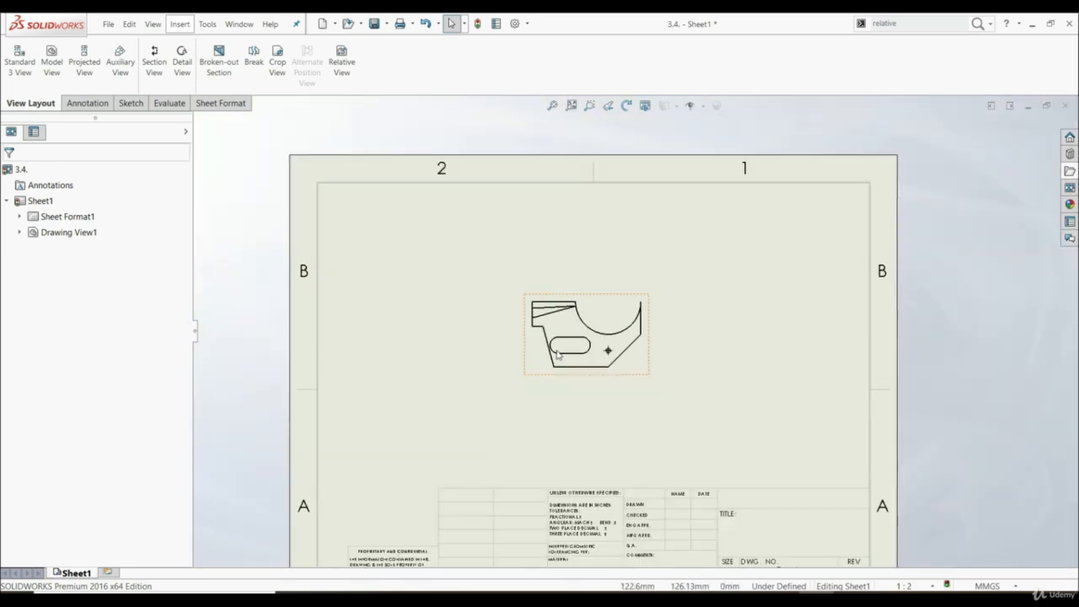
{"action": "left_click", "coordinate": [67, 103]}
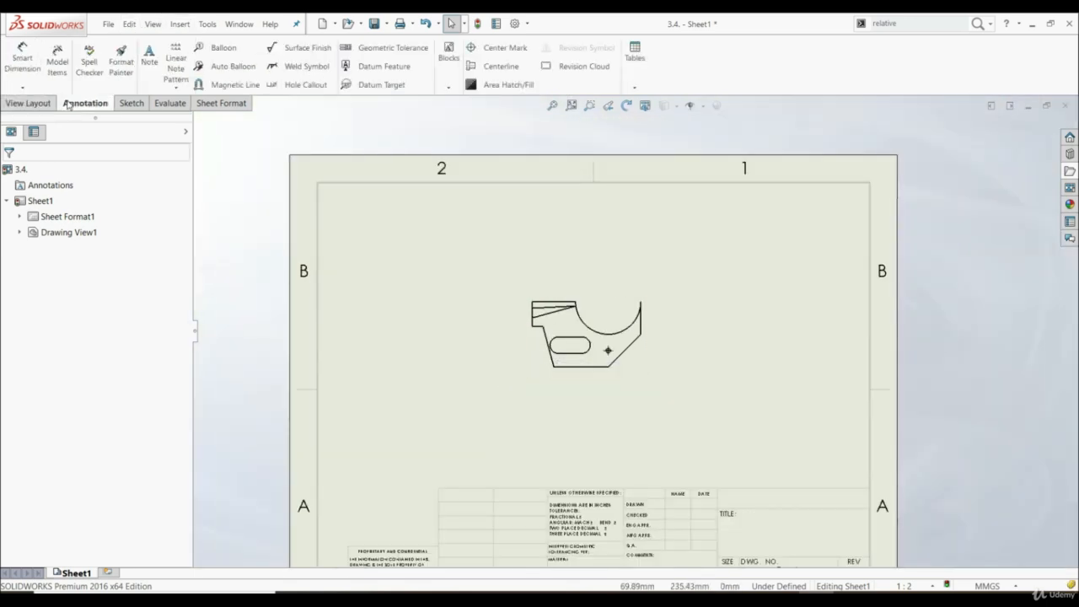
{"action": "left_click", "coordinate": [57, 67]}
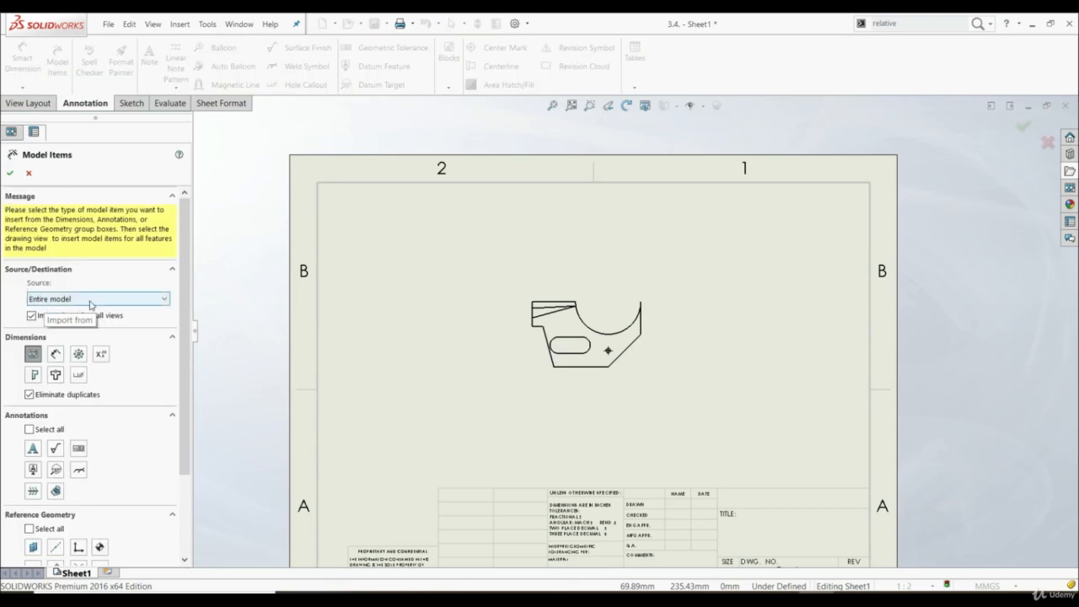
{"action": "left_click", "coordinate": [10, 173]}
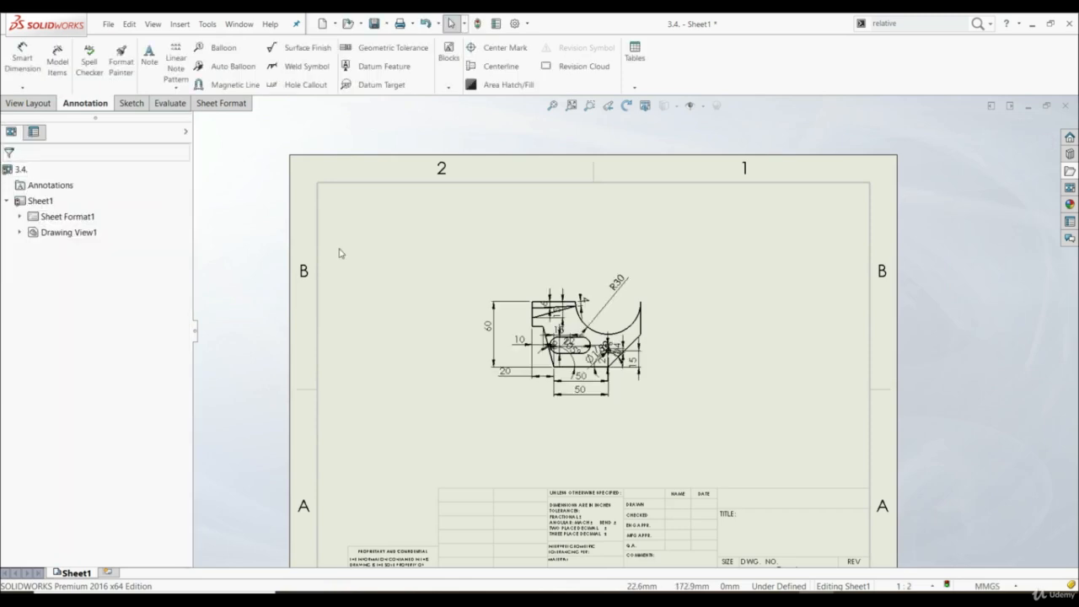
- Move the 135° angle, Ø1,50 and Ø4 dimensions away from the crowded area around the small hole
{"action": "scroll", "coordinate": [590, 350], "scroll_direction": "down", "scroll_amount": 1}
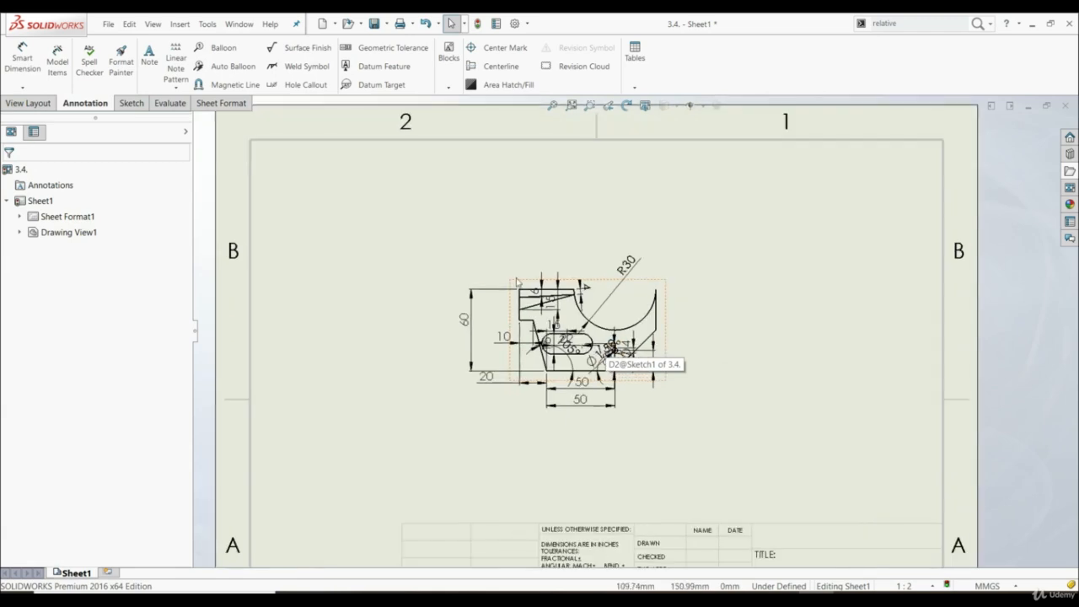
{"action": "scroll", "coordinate": [590, 351], "scroll_direction": "down", "scroll_amount": 3}
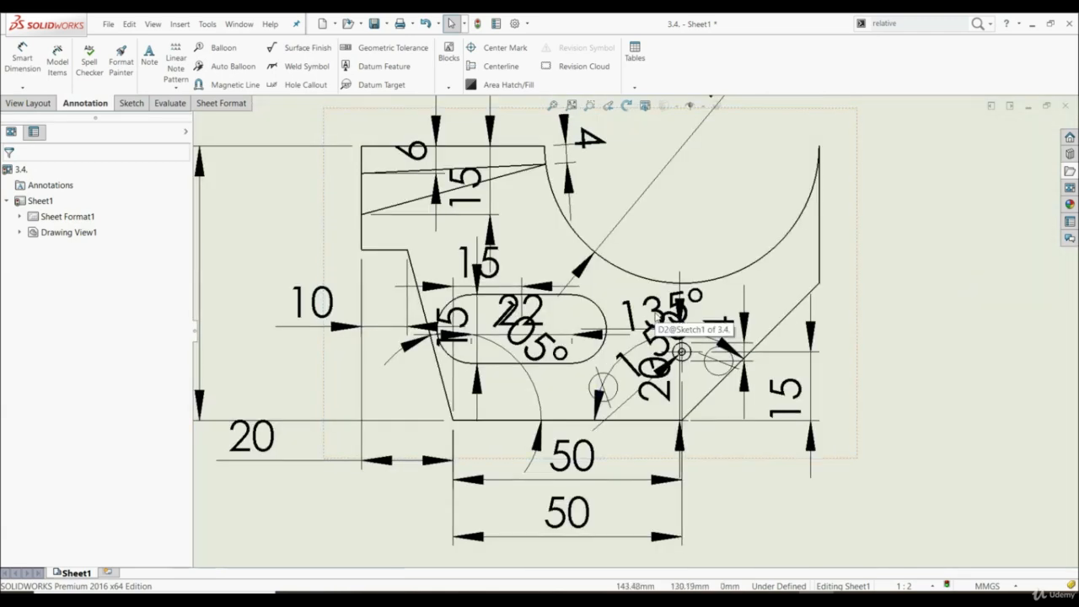
{"action": "left_click", "coordinate": [656, 316]}
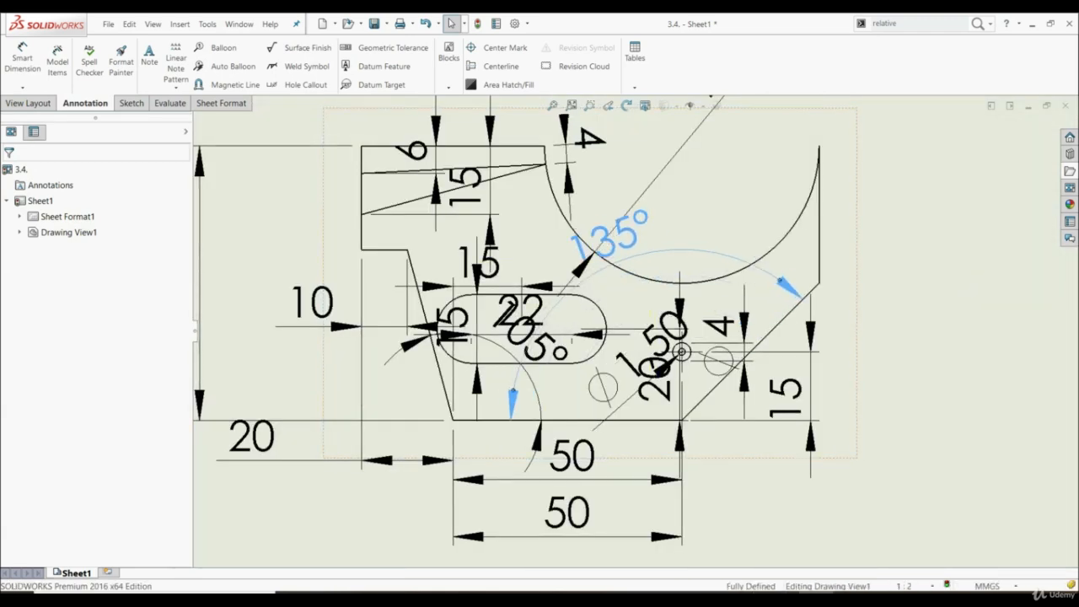
{"action": "left_click_drag", "start_coordinate": [673, 346], "coordinate": [759, 171]}
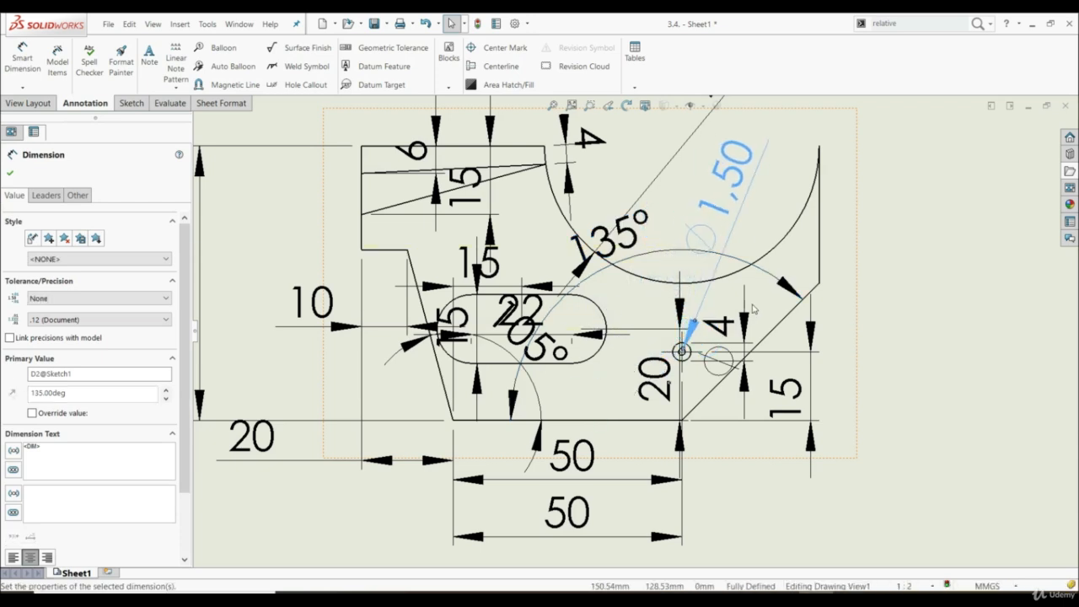
{"action": "mouse_move", "coordinate": [718, 325]}
{"action": "left_mouse_down"}
{"action": "mouse_move", "coordinate": [807, 235]}
{"action": "mouse_move", "coordinate": [863, 200]}
{"action": "left_mouse_up"}
{"action": "scroll", "coordinate": [698, 335], "scroll_direction": "up", "scroll_amount": 1}
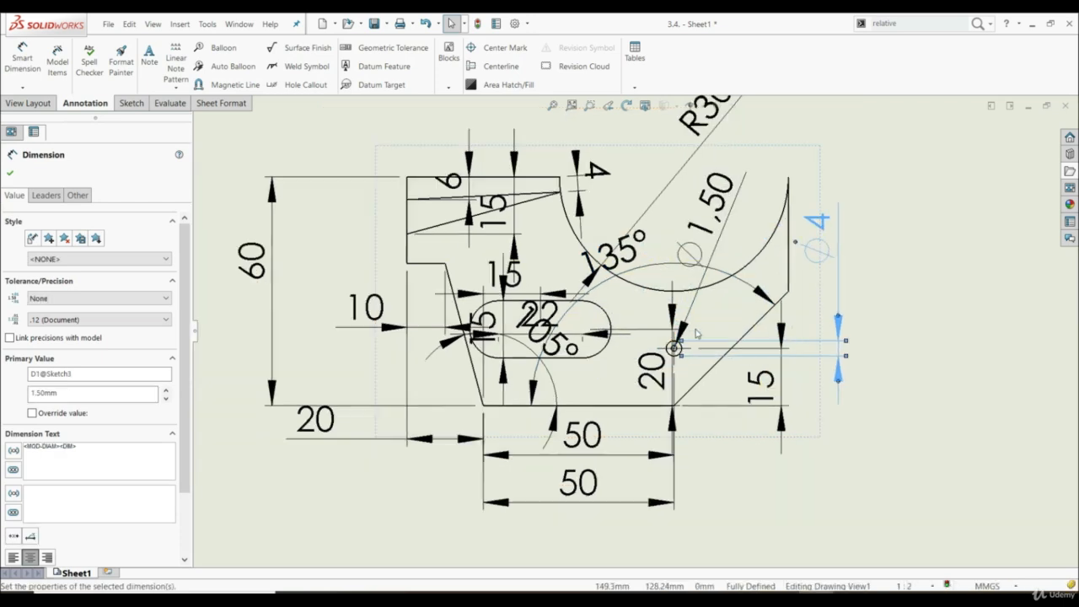
- Examine the small concentric circles and the surrounding dimensions, comparing their legibility close up and at sheet scale
{"action": "scroll", "coordinate": [679, 320], "scroll_direction": "up", "scroll_amount": 4}
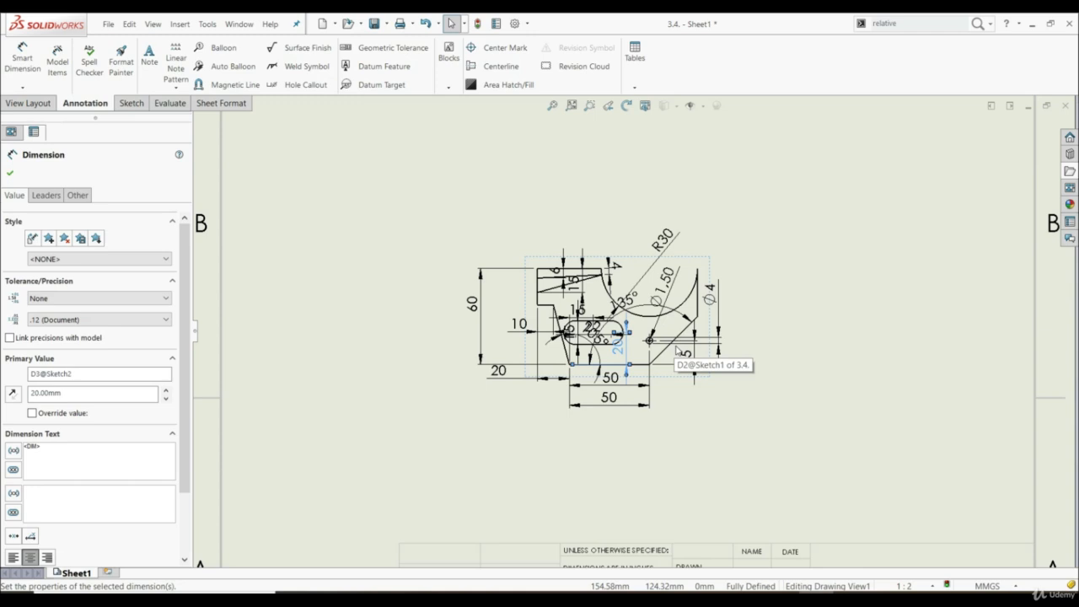
{"action": "scroll", "coordinate": [676, 350], "scroll_direction": "down", "scroll_amount": 2}
{"action": "scroll", "coordinate": [665, 352], "scroll_direction": "up", "scroll_amount": 2}
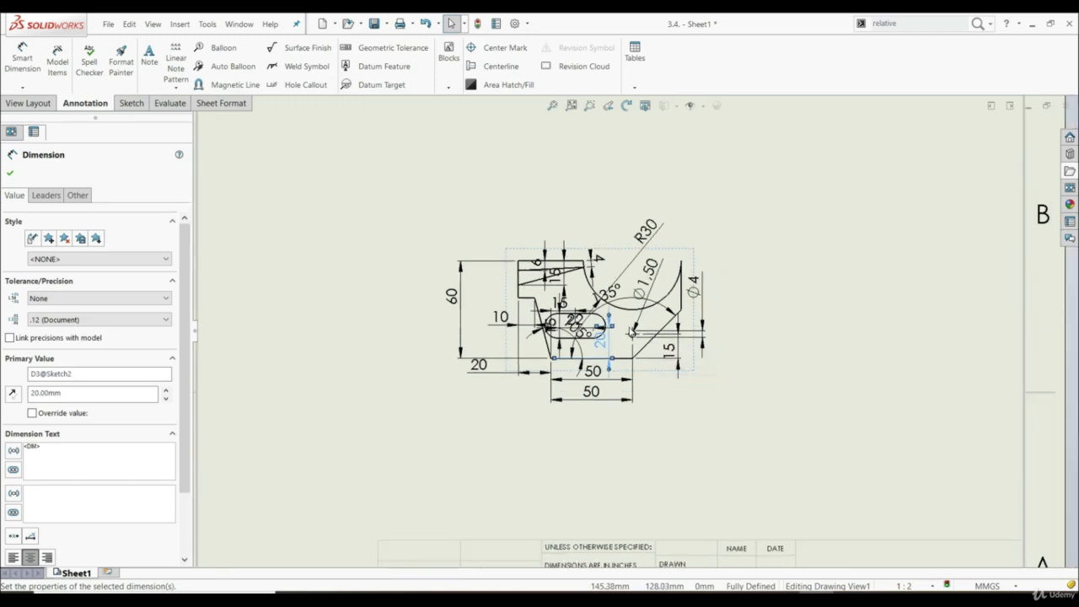
{"action": "scroll", "coordinate": [632, 346], "scroll_direction": "down", "scroll_amount": 3}
{"action": "scroll", "coordinate": [641, 352], "scroll_direction": "down", "scroll_amount": 2}
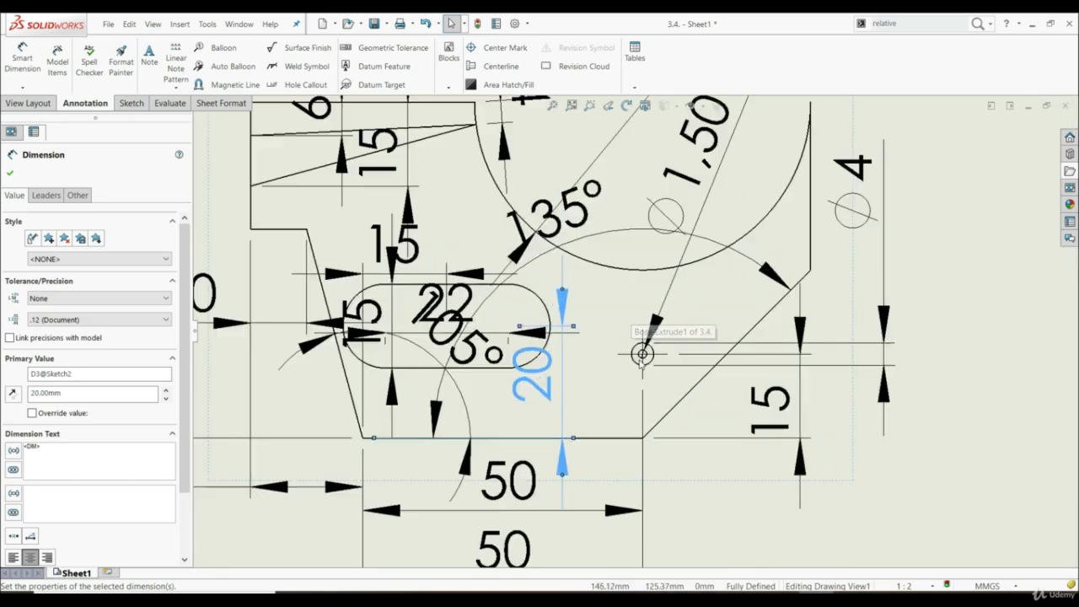
{"action": "scroll", "coordinate": [642, 354], "scroll_direction": "down", "scroll_amount": 2}
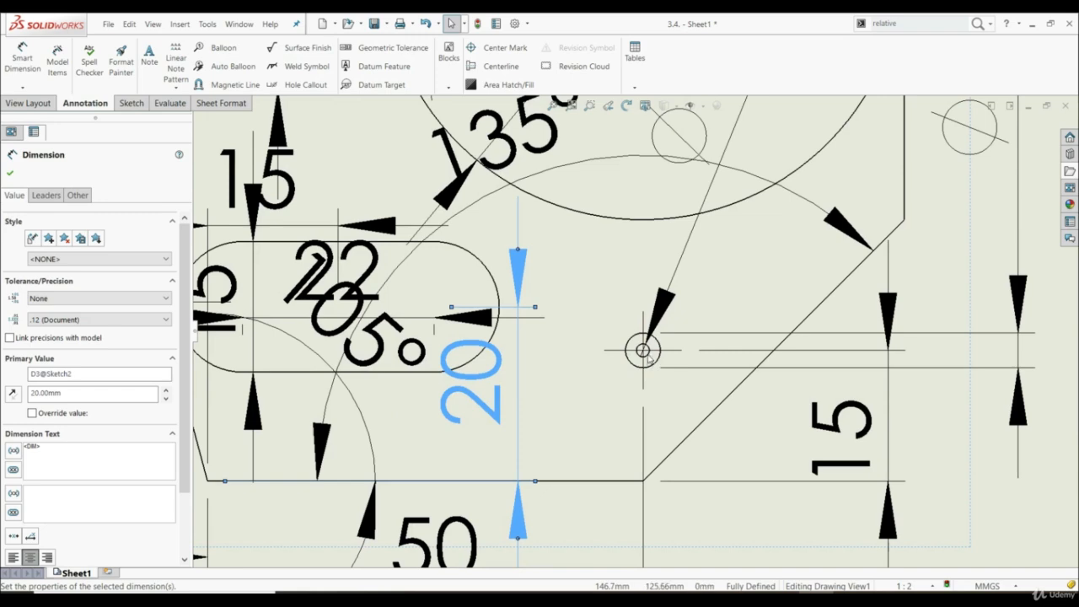
{"action": "scroll", "coordinate": [650, 369], "scroll_direction": "up", "scroll_amount": 6}
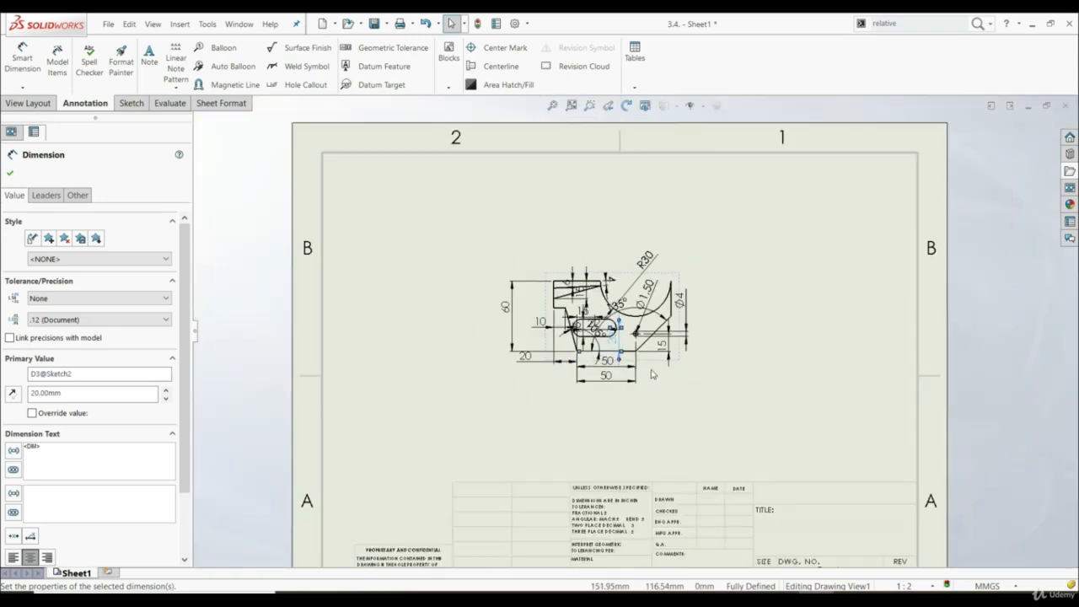
- Undo the dimension moves and the insertion of the model dimensions in the drawing view
{"action": "left_click", "coordinate": [426, 23]}
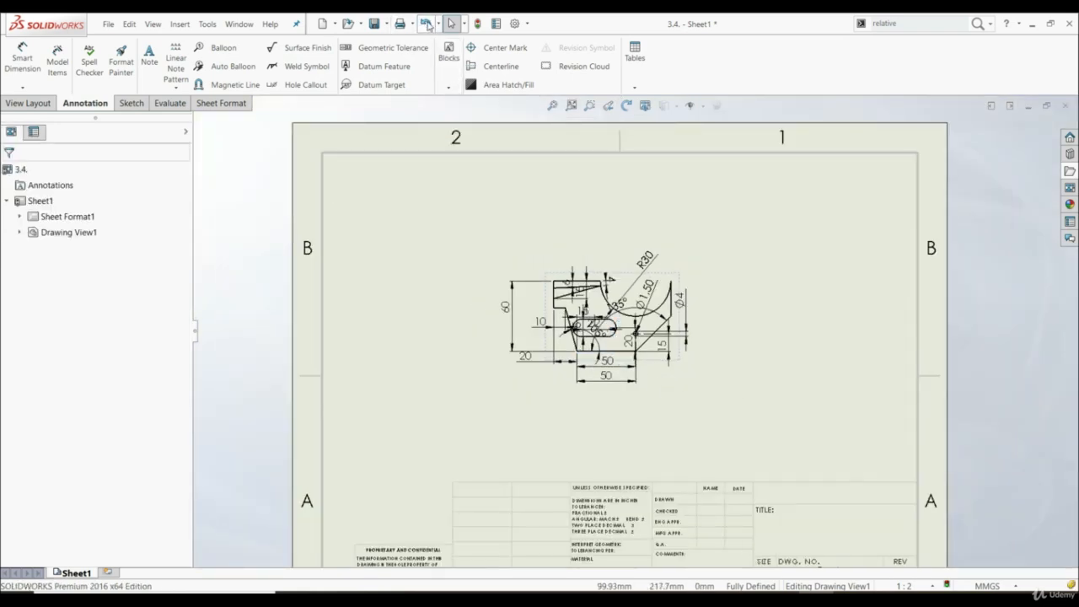
{"action": "left_click", "coordinate": [427, 25]}
{"action": "left_click", "coordinate": [427, 24]}
{"action": "left_click", "coordinate": [426, 24]}
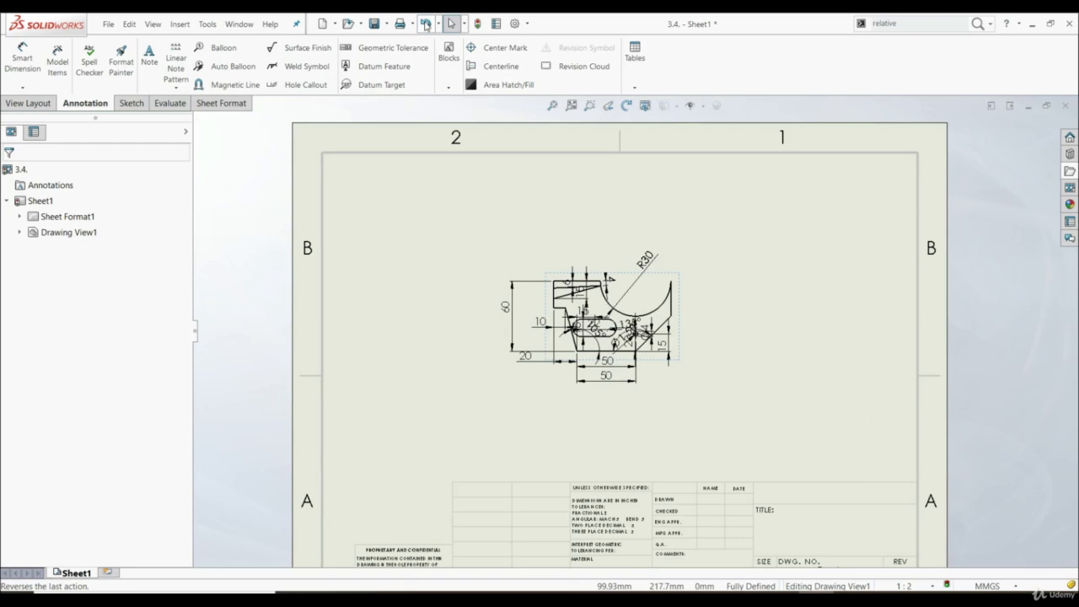
{"action": "left_click", "coordinate": [426, 24]}
{"action": "left_click", "coordinate": [424, 26]}
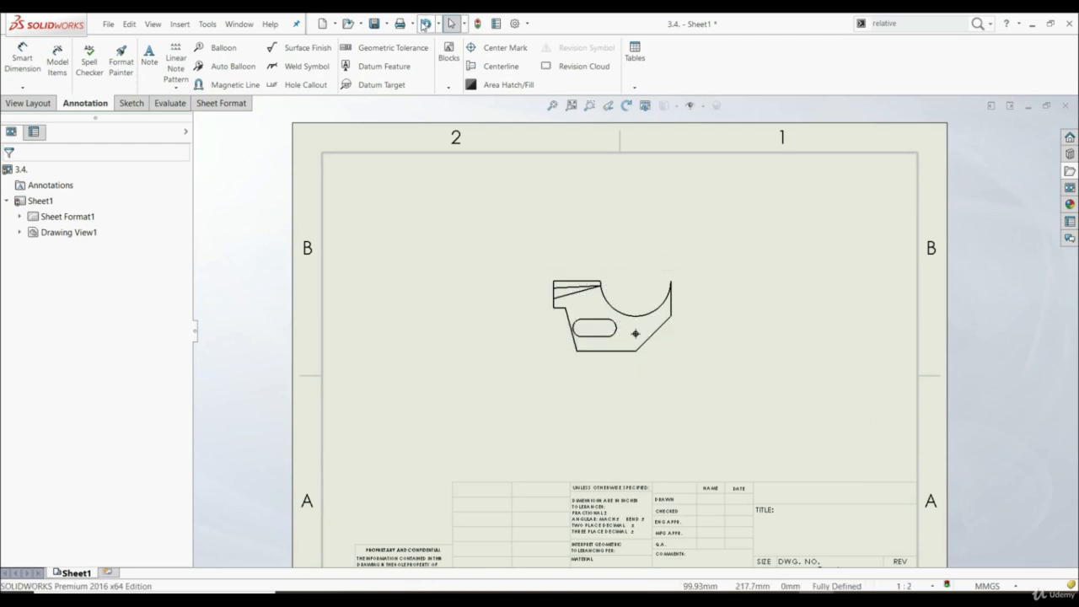
{"action": "left_click", "coordinate": [425, 25]}
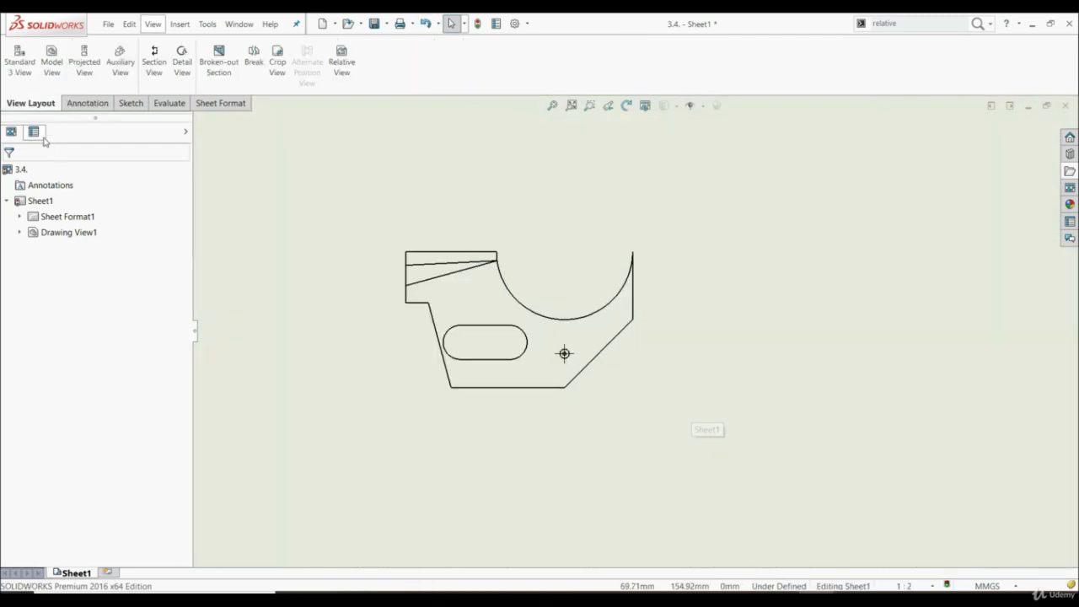
- Start a Detail View and sketch its circle centred on the small concentric hole, with a radius of about 7 mm
{"action": "left_click", "coordinate": [181, 61]}
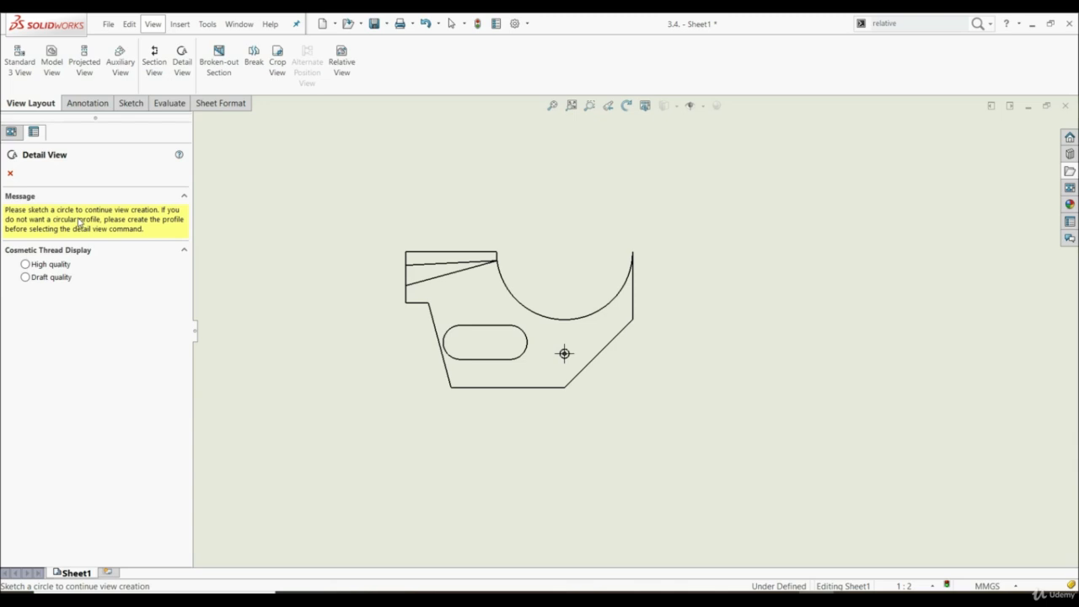
{"action": "scroll", "coordinate": [582, 341], "scroll_direction": "down", "scroll_amount": 6}
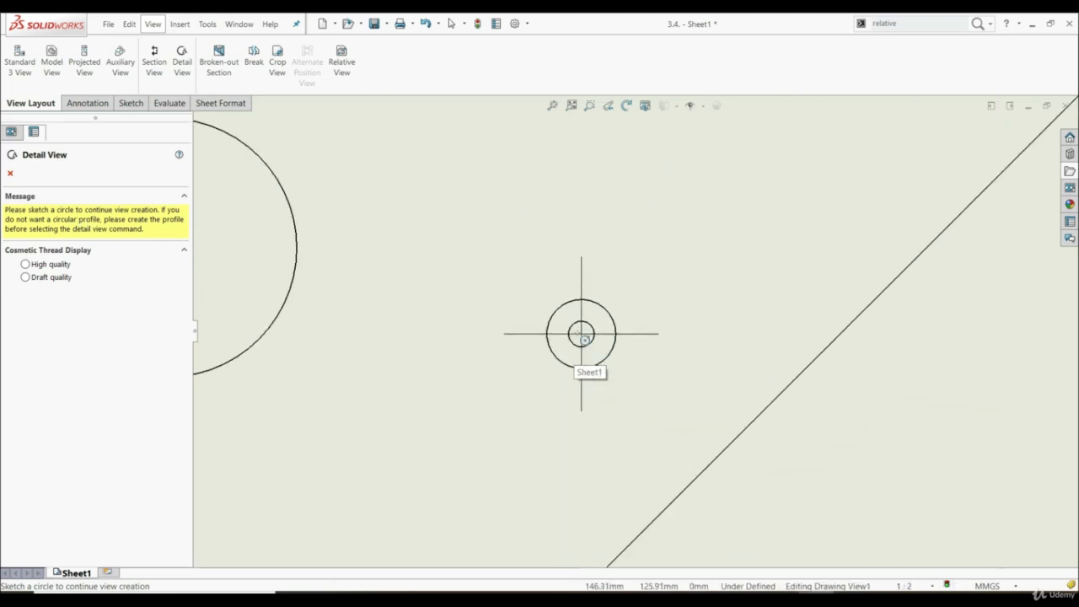
{"action": "left_click", "coordinate": [592, 339]}
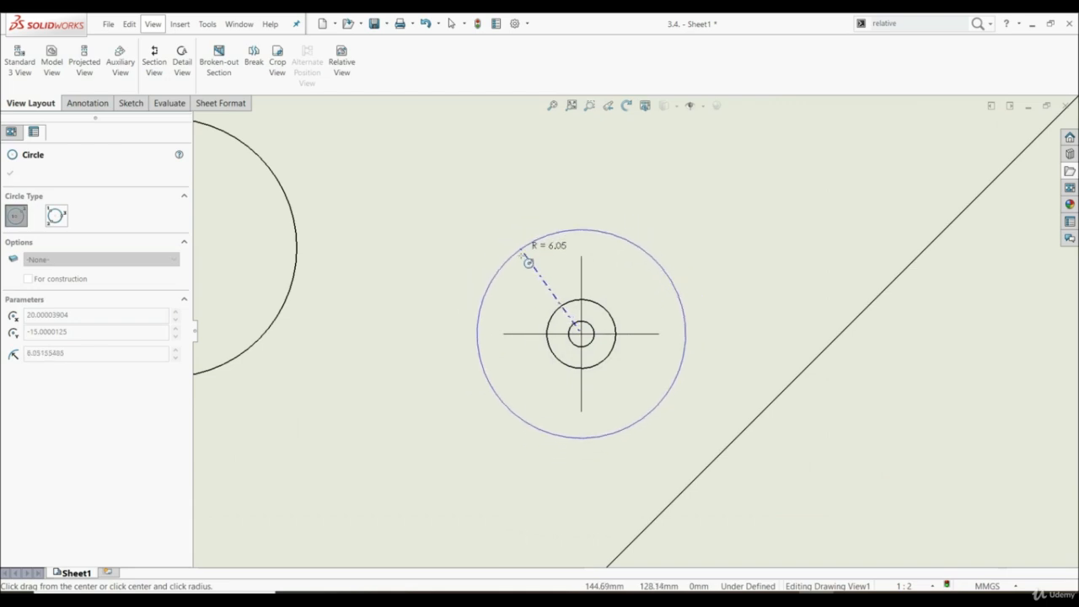
{"action": "scroll", "coordinate": [575, 314], "scroll_direction": "up", "scroll_amount": 3}
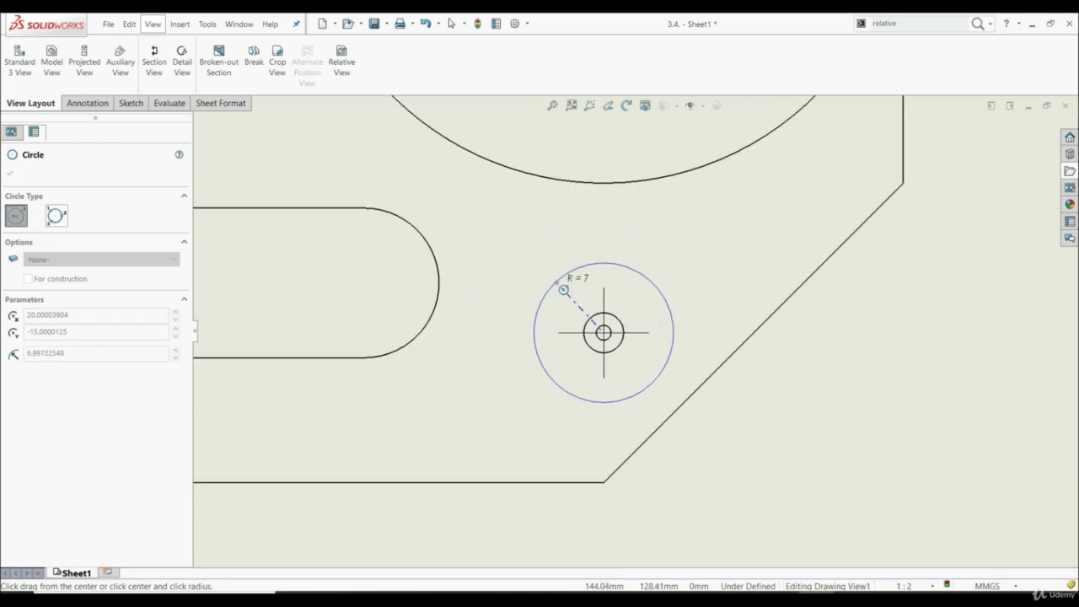
{"action": "left_click", "coordinate": [563, 289]}
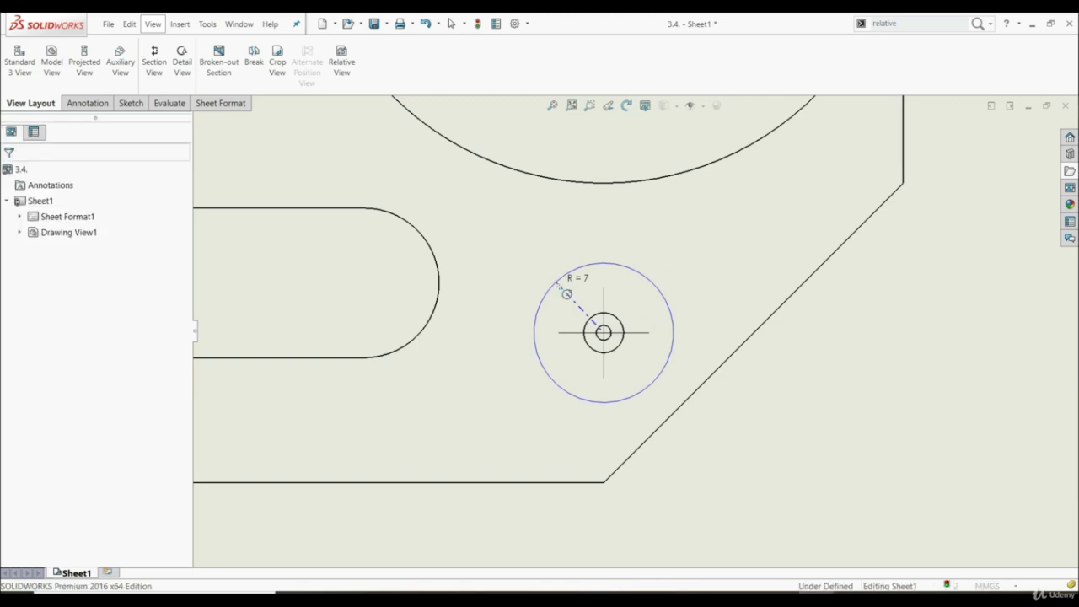
- Place the detail view of the small hole on the sheet, to the lower right of the part view
{"action": "scroll", "coordinate": [842, 396], "scroll_direction": "up", "scroll_amount": 3}
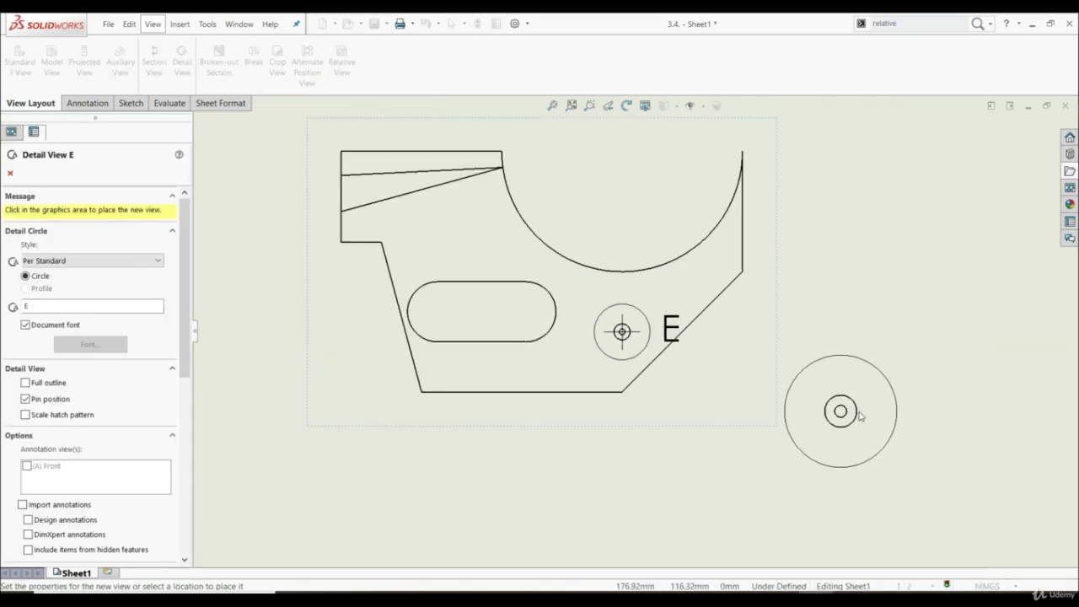
{"action": "scroll", "coordinate": [839, 388], "scroll_direction": "up", "scroll_amount": 4}
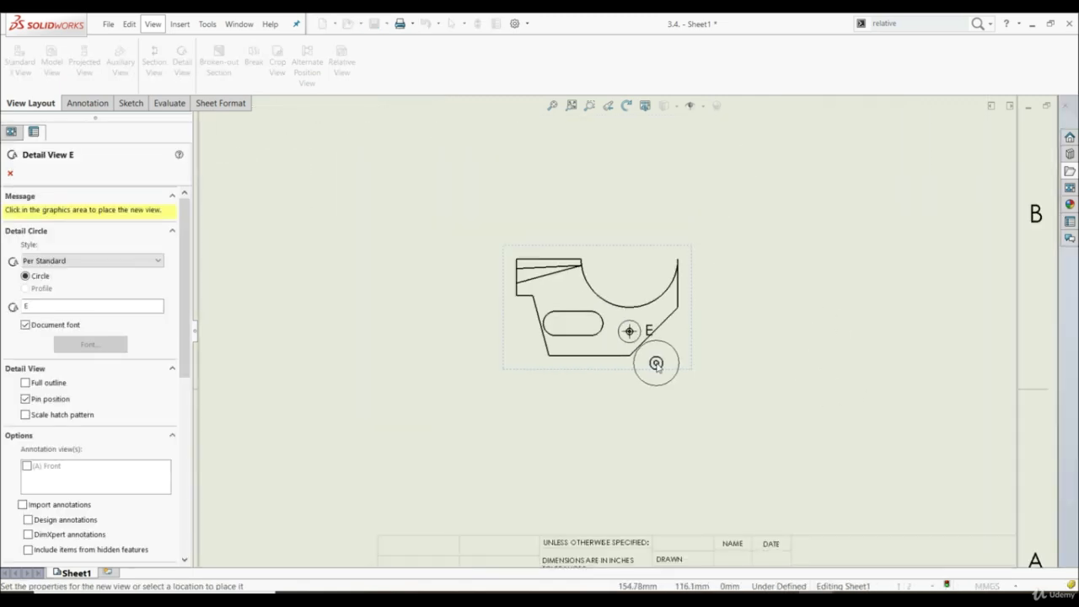
{"action": "scroll", "coordinate": [713, 371], "scroll_direction": "down", "scroll_amount": 2}
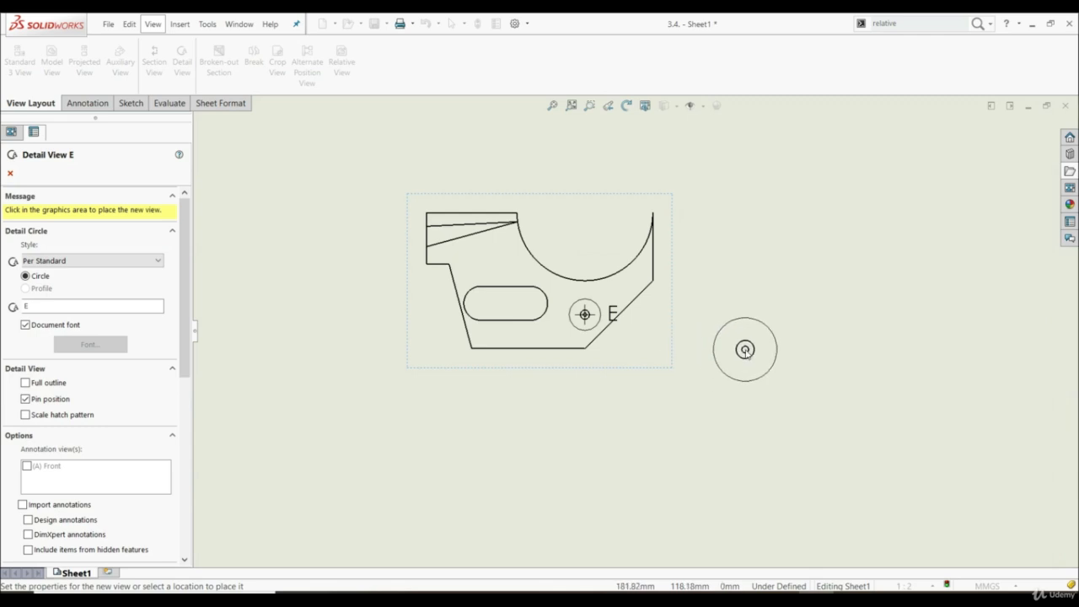
{"action": "left_click", "coordinate": [757, 359]}
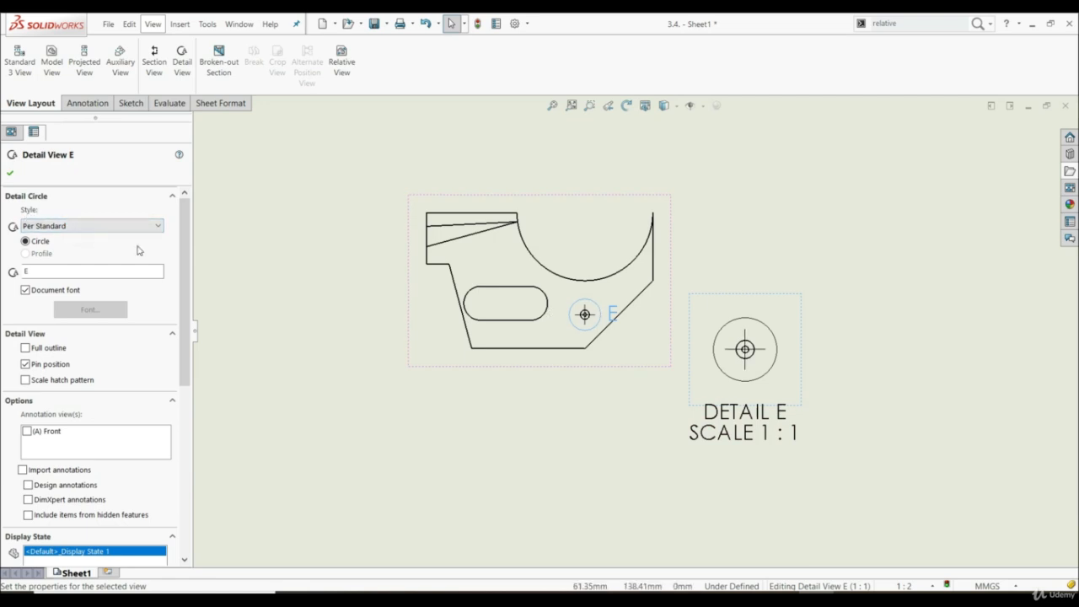
- Set the detail circle's style to Broken Circle and inspect it around the small hole
{"action": "left_click", "coordinate": [74, 228]}
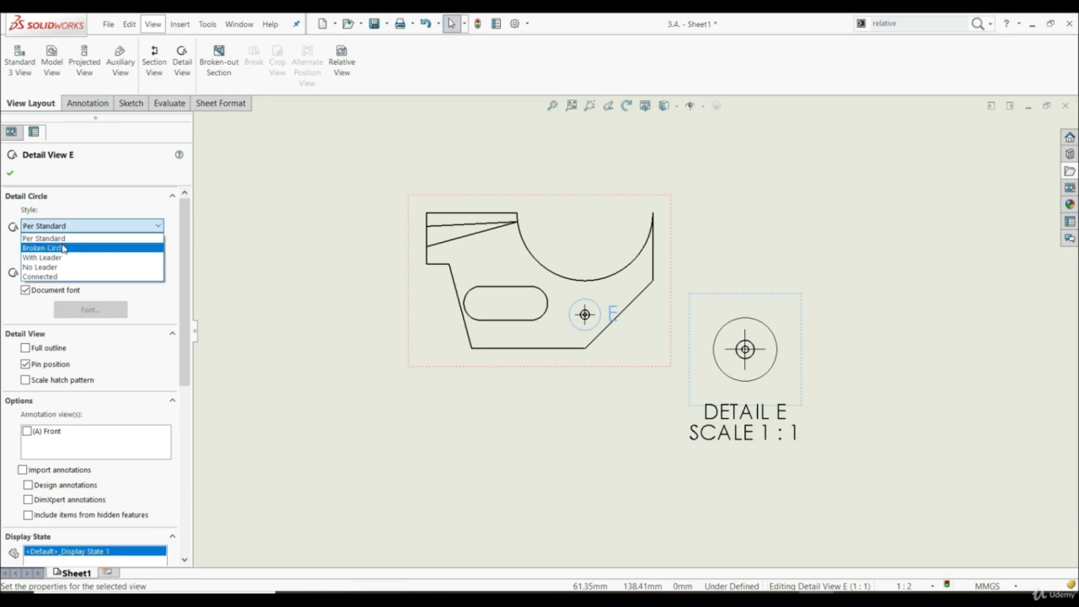
{"action": "left_click", "coordinate": [63, 248]}
{"action": "scroll", "coordinate": [612, 322], "scroll_direction": "down", "scroll_amount": 4}
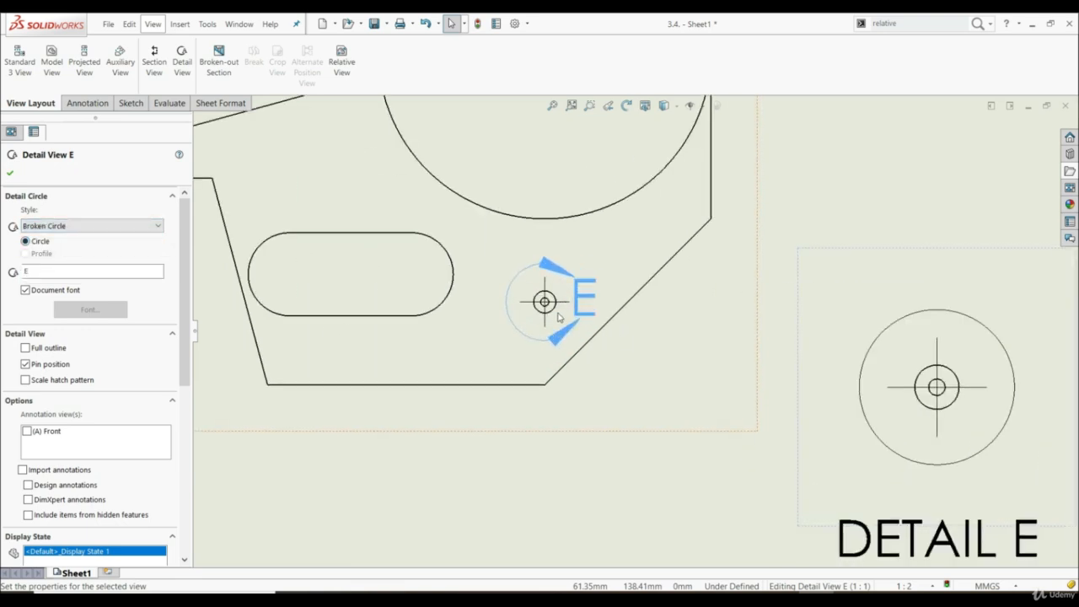
- Set the detail circle's style to With Leader and move its label E outside the part, below the slanted edge
{"action": "left_click", "coordinate": [120, 228]}
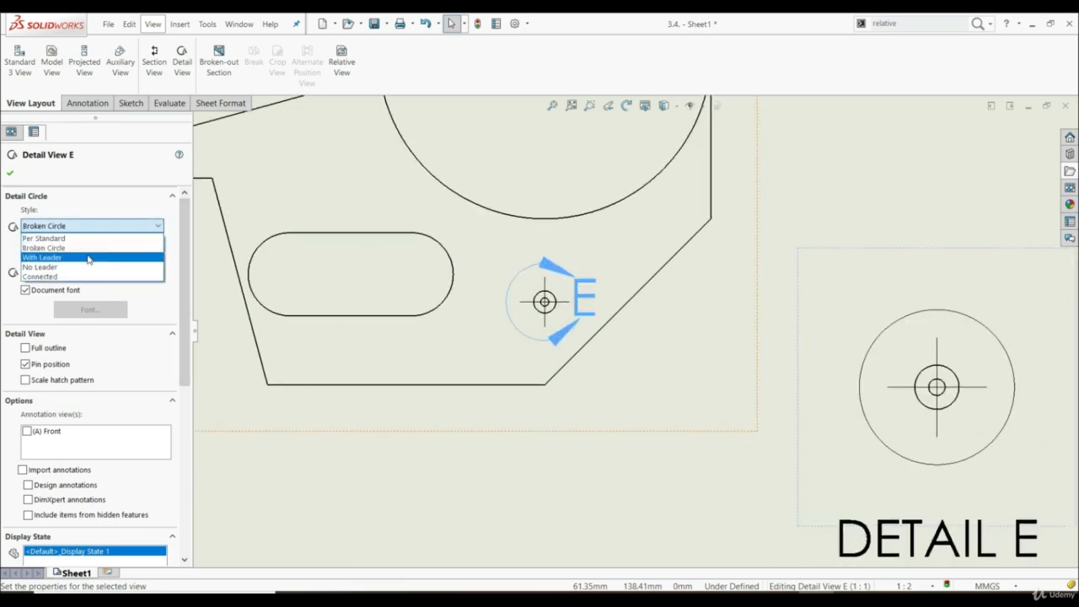
{"action": "left_click", "coordinate": [89, 258]}
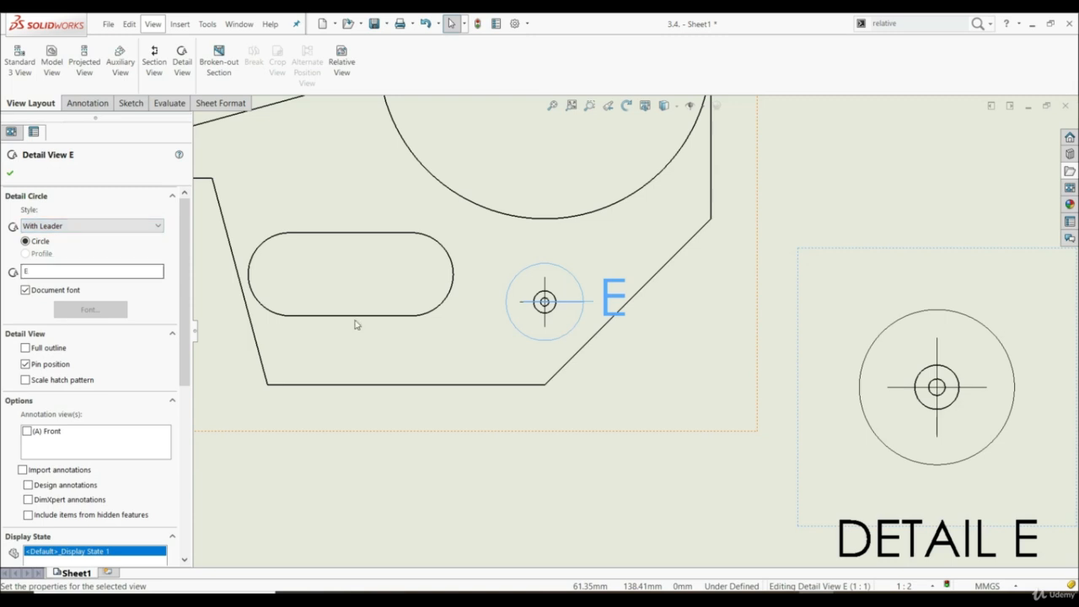
{"action": "left_click_drag", "start_coordinate": [607, 314], "coordinate": [701, 384]}
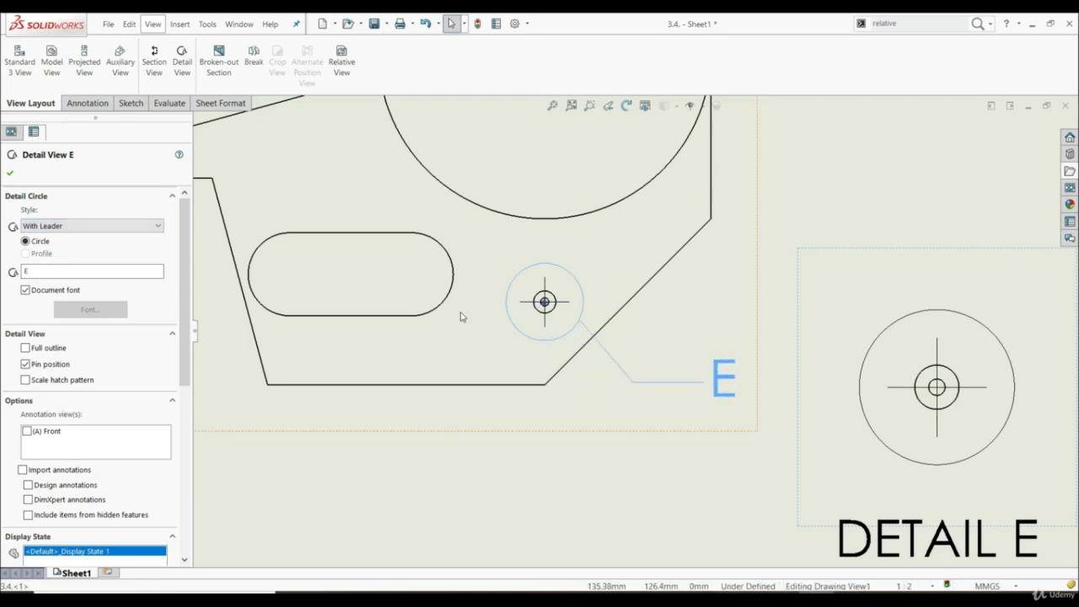
- Try the No Leader and Connected styles on the detail circle around the small hole
{"action": "left_click", "coordinate": [57, 226]}
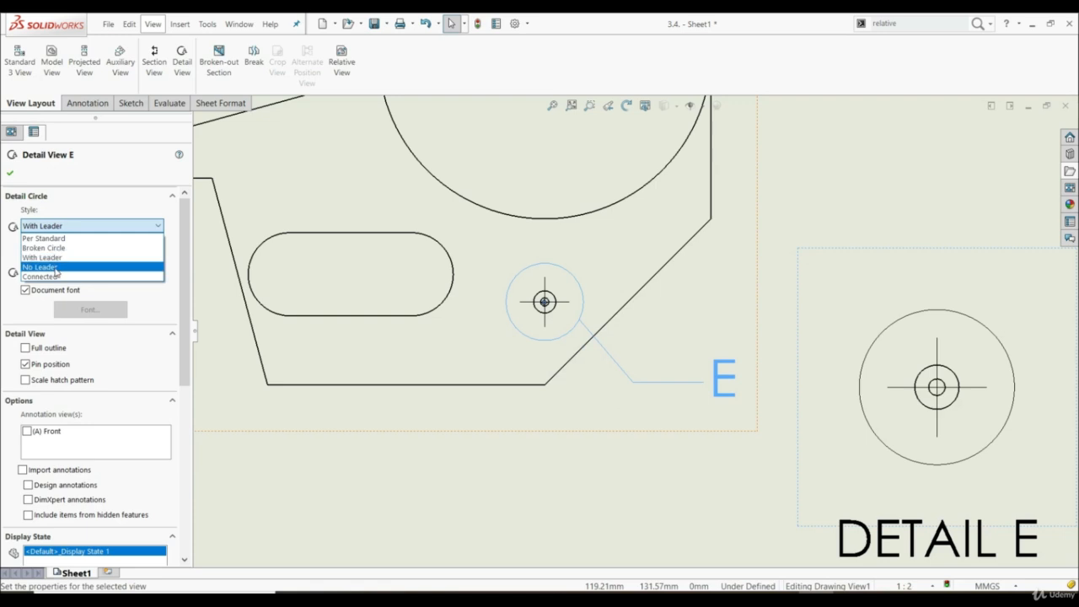
{"action": "left_click", "coordinate": [57, 267]}
{"action": "left_click", "coordinate": [85, 226]}
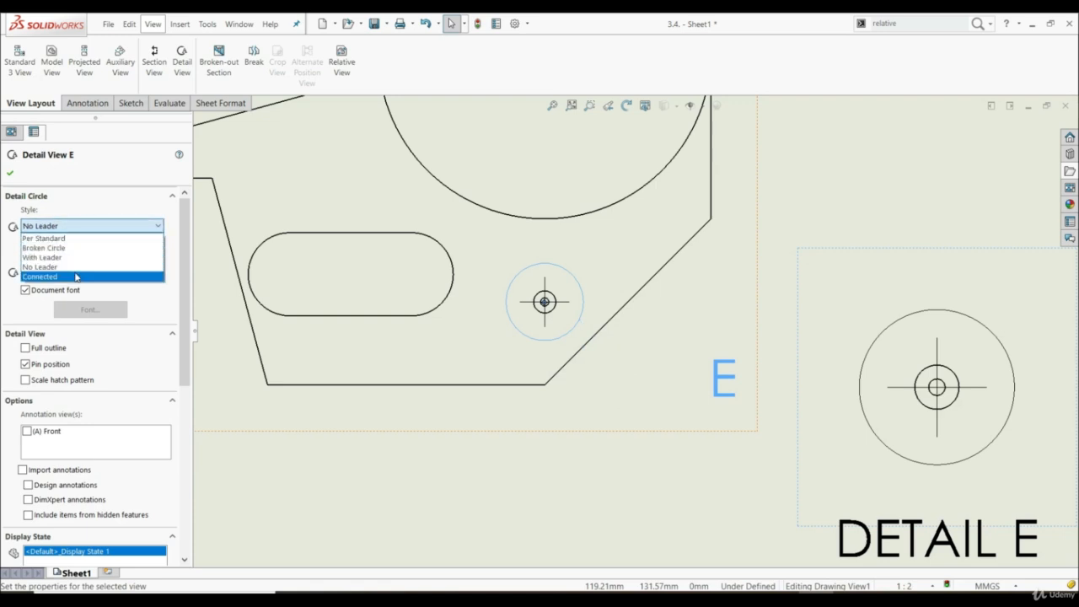
{"action": "left_click", "coordinate": [42, 277]}
{"action": "scroll", "coordinate": [631, 331], "scroll_direction": "up", "scroll_amount": 5}
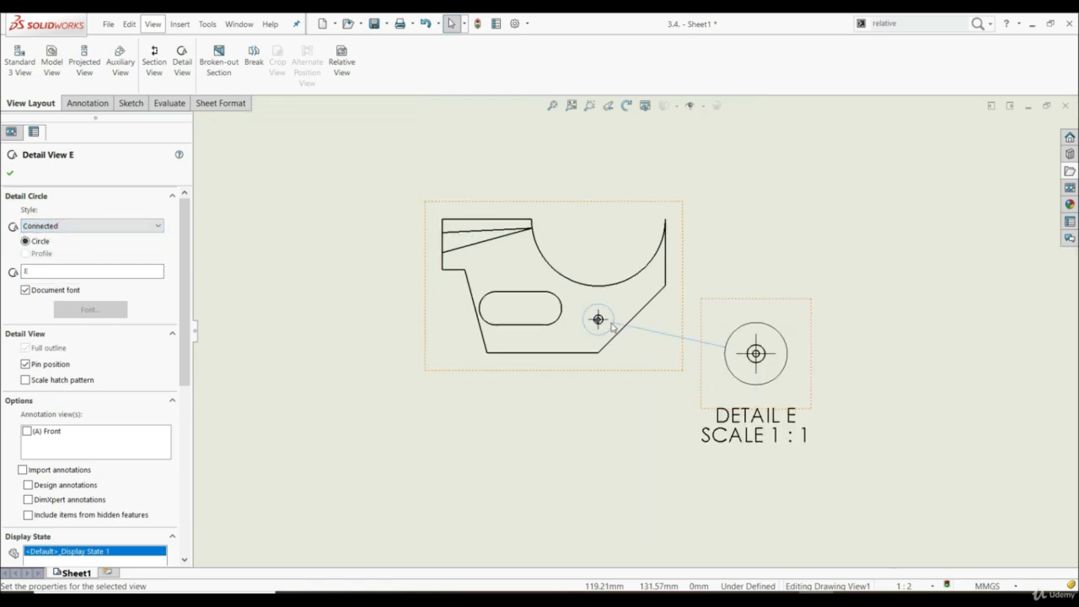
- Set the detail circle's style to Per Standard and its label to ¸A
{"action": "left_click", "coordinate": [93, 226]}
{"action": "left_click", "coordinate": [70, 240]}
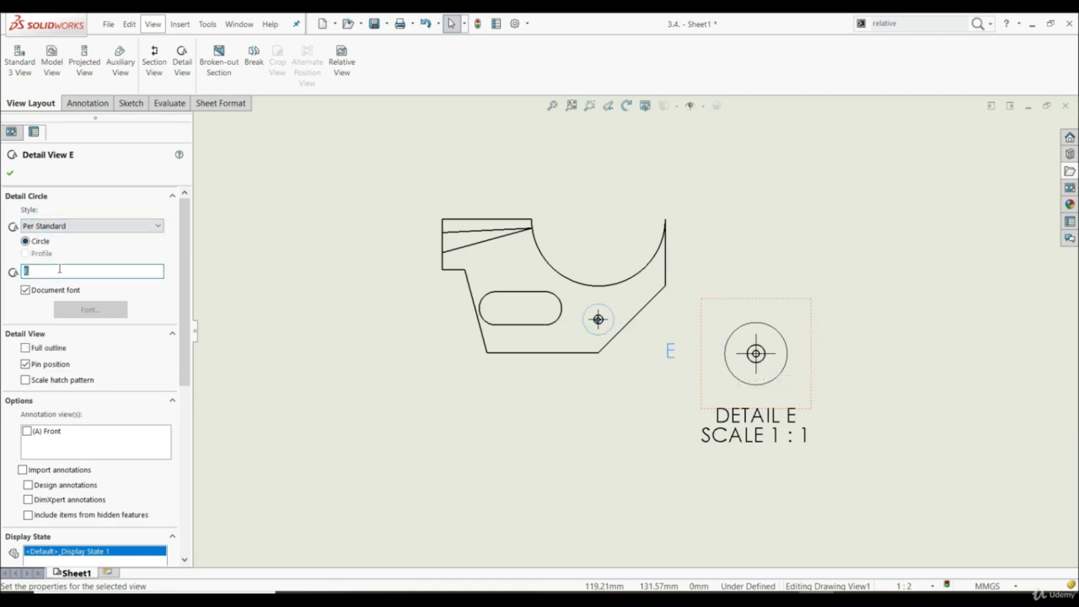
{"action": "type", "text": "A"}
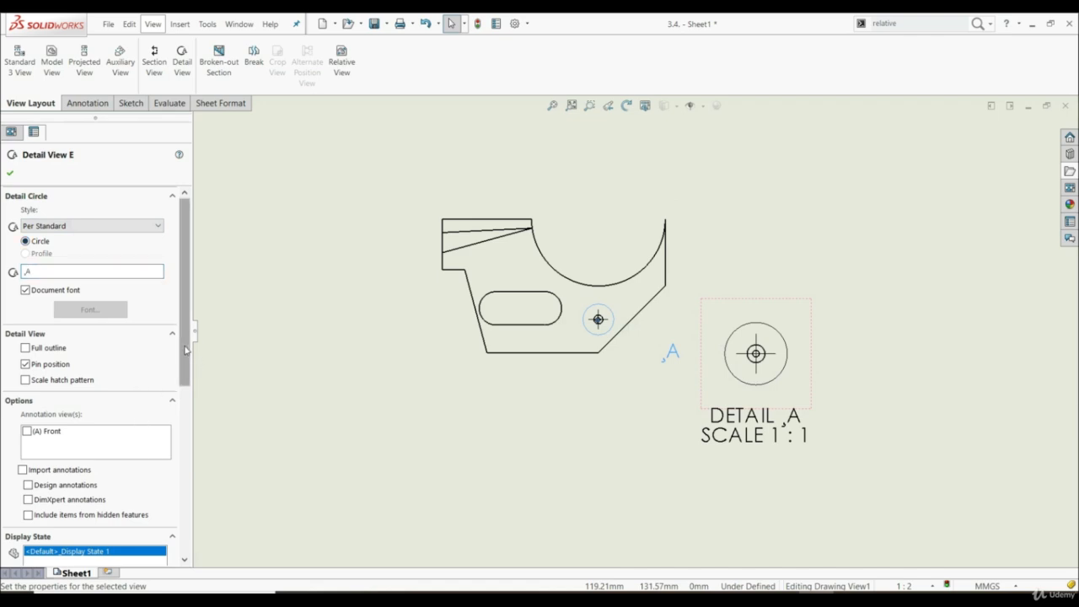
- Try the Shaded With Edges display style on the detail view, and set it back to Hidden Lines Removed
{"action": "left_click_drag", "start_coordinate": [183, 350], "coordinate": [187, 519]}
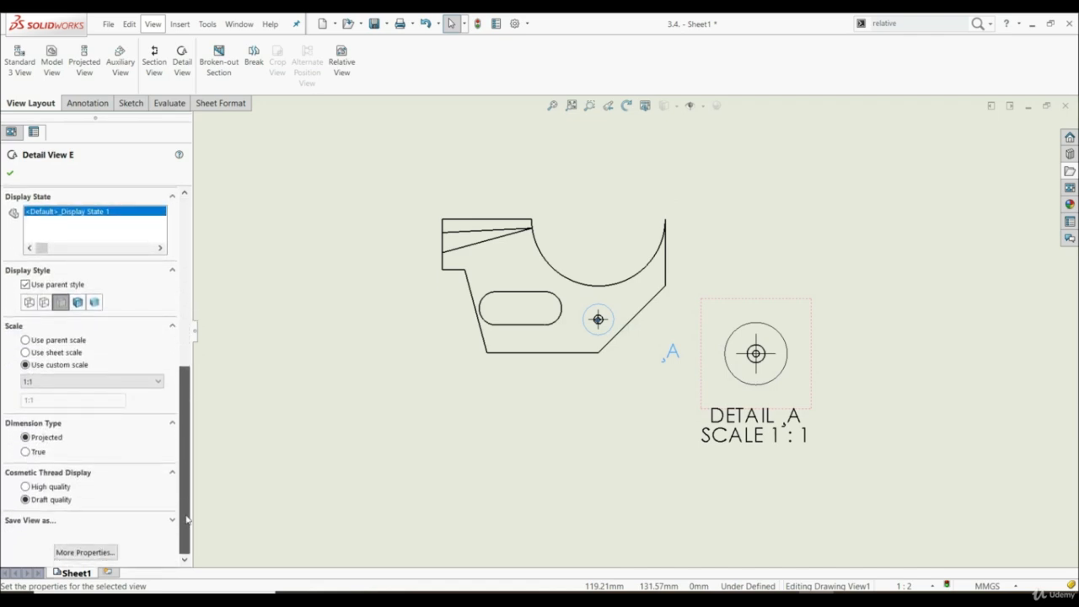
{"action": "left_click", "coordinate": [77, 303]}
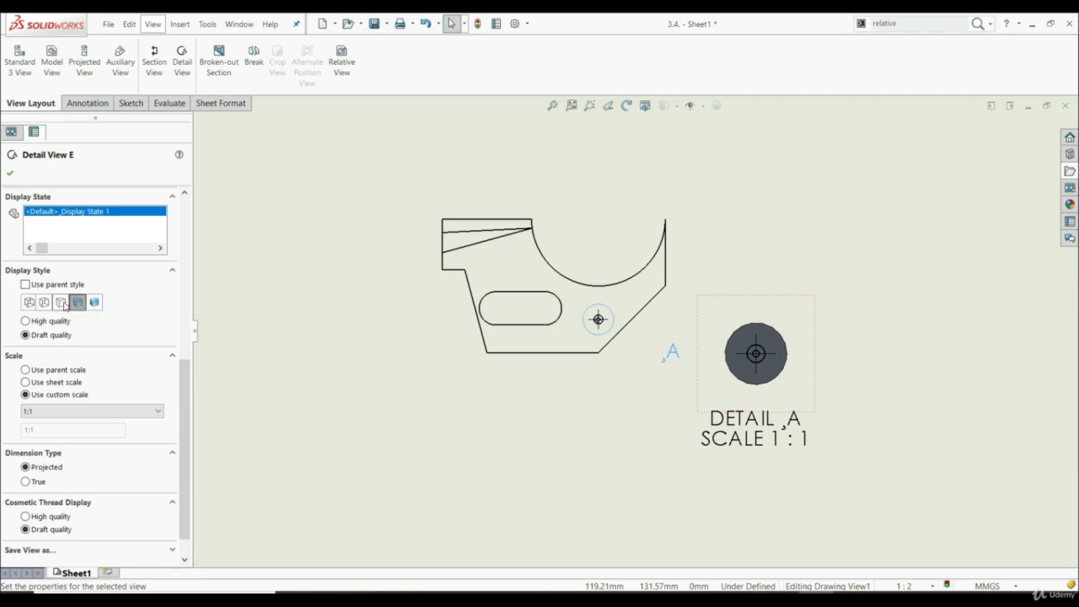
{"action": "left_click", "coordinate": [62, 302]}
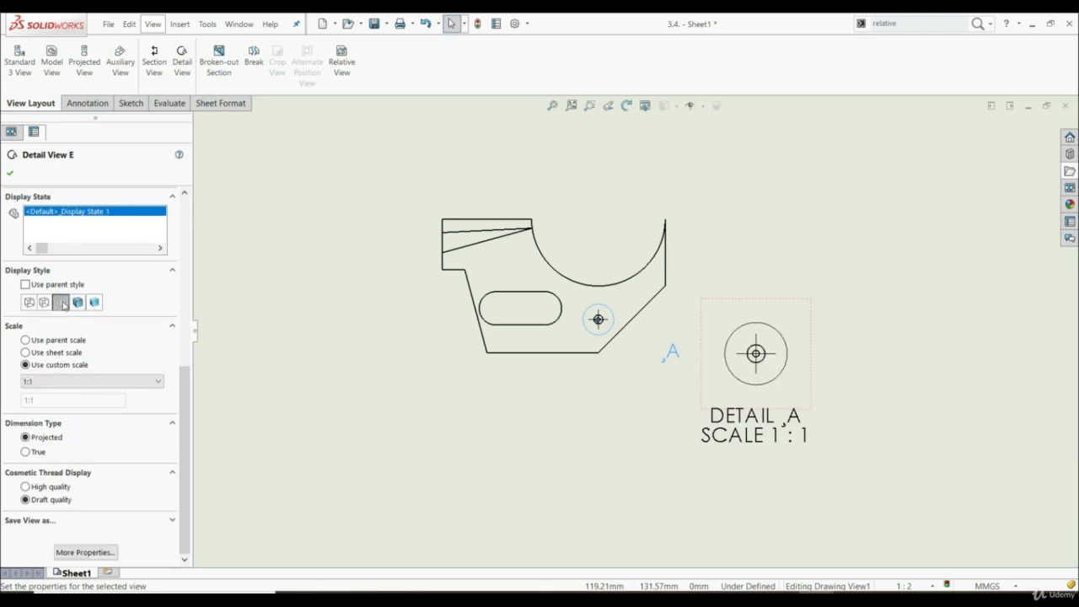
- Give the detail view a user-defined custom scale of 2:1 and accept its properties
{"action": "left_click", "coordinate": [68, 383]}
{"action": "left_click", "coordinate": [114, 360]}
{"action": "left_click", "coordinate": [73, 382]}
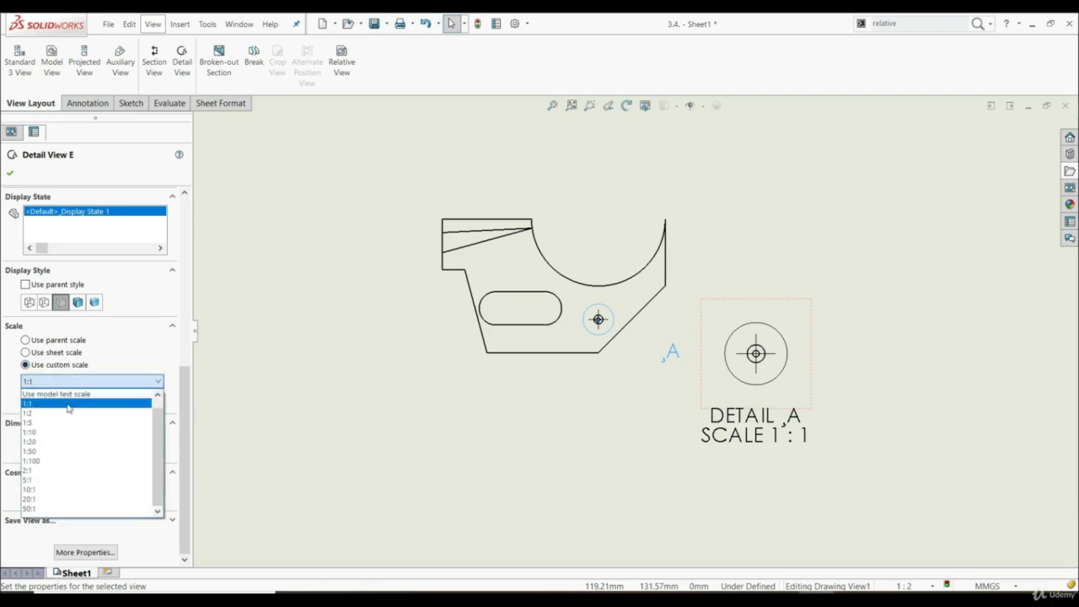
{"action": "scroll", "coordinate": [70, 434], "scroll_direction": "up", "scroll_amount": 1}
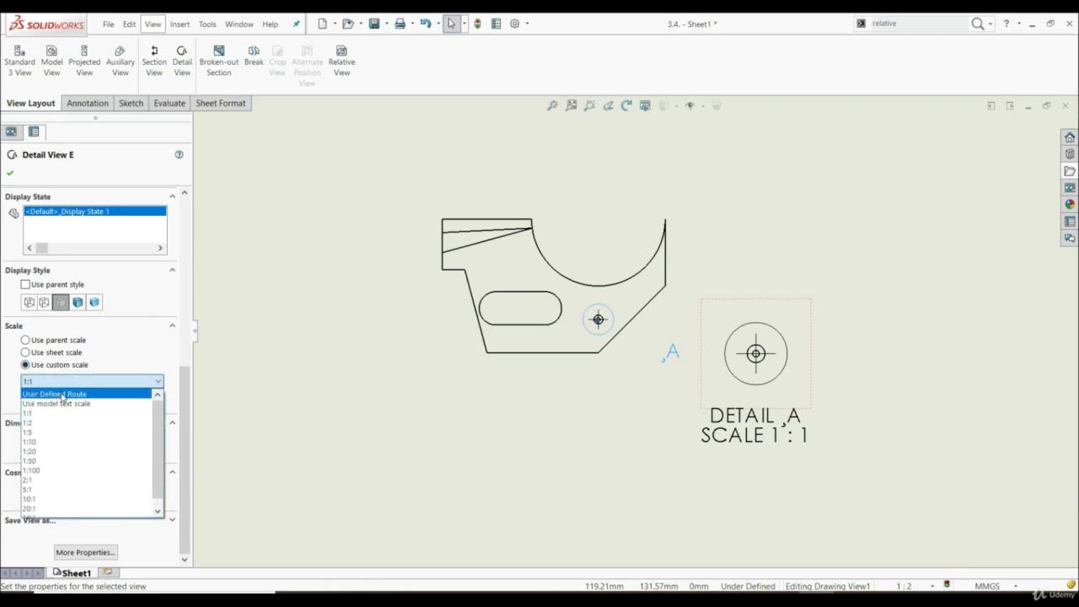
{"action": "left_click", "coordinate": [63, 396]}
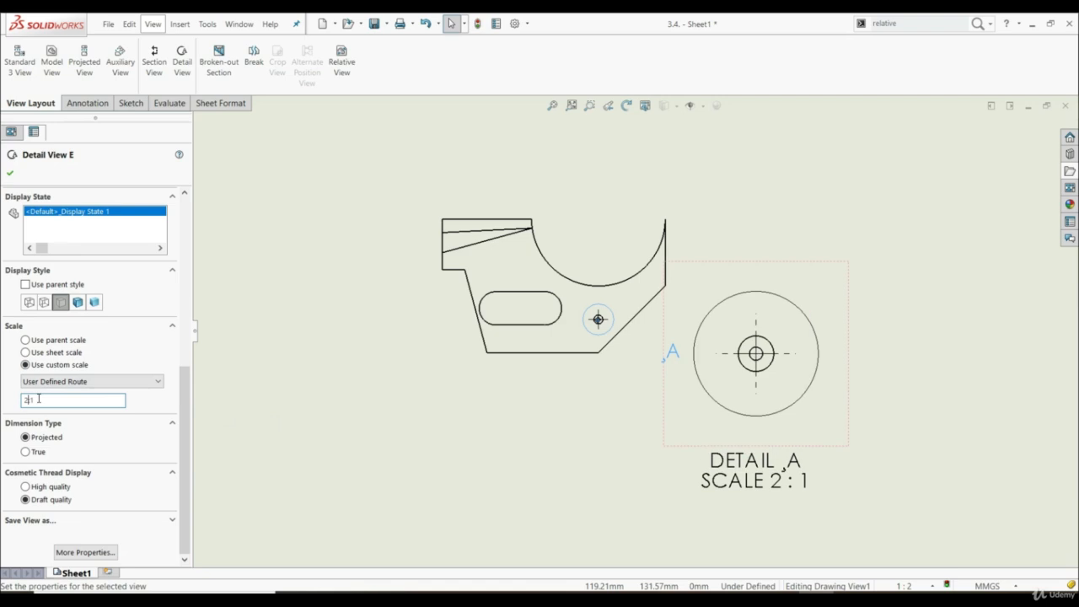
{"action": "left_click", "coordinate": [10, 173]}
- Dimension the diameters of the two concentric hole circles in the detail view with Smart Dimension, placing both values outside the detail circle
{"action": "scroll", "coordinate": [631, 352], "scroll_direction": "up", "scroll_amount": 5}
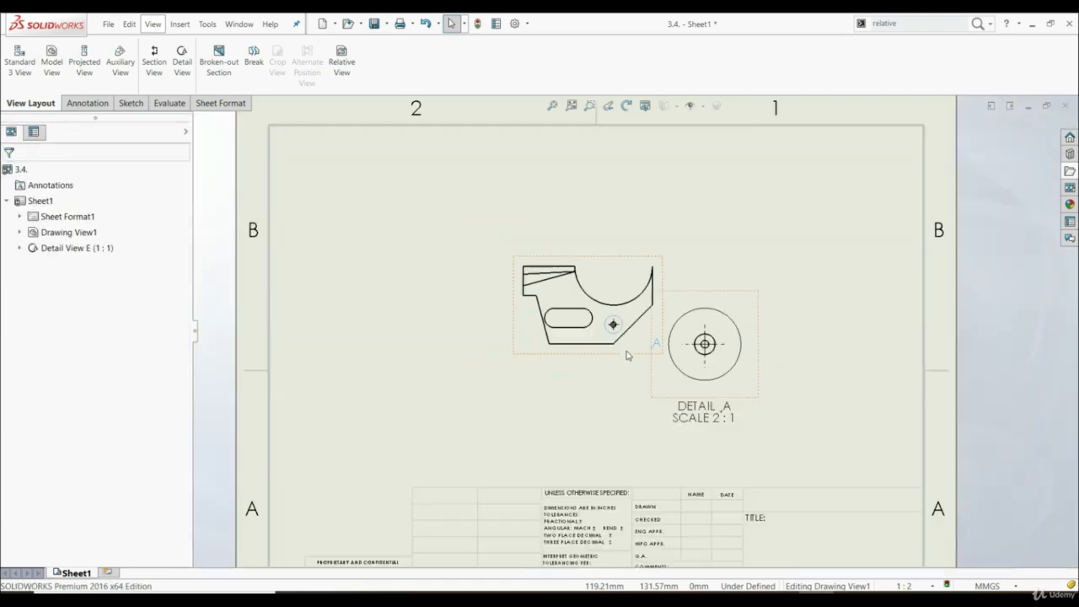
{"action": "scroll", "coordinate": [691, 335], "scroll_direction": "down", "scroll_amount": 5}
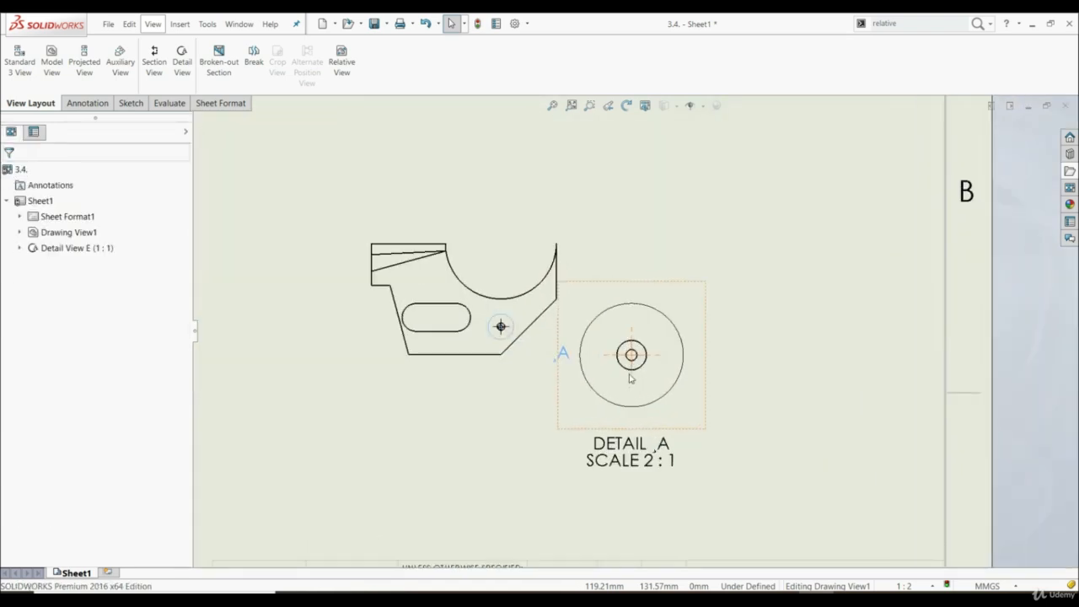
{"action": "left_click", "coordinate": [87, 103]}
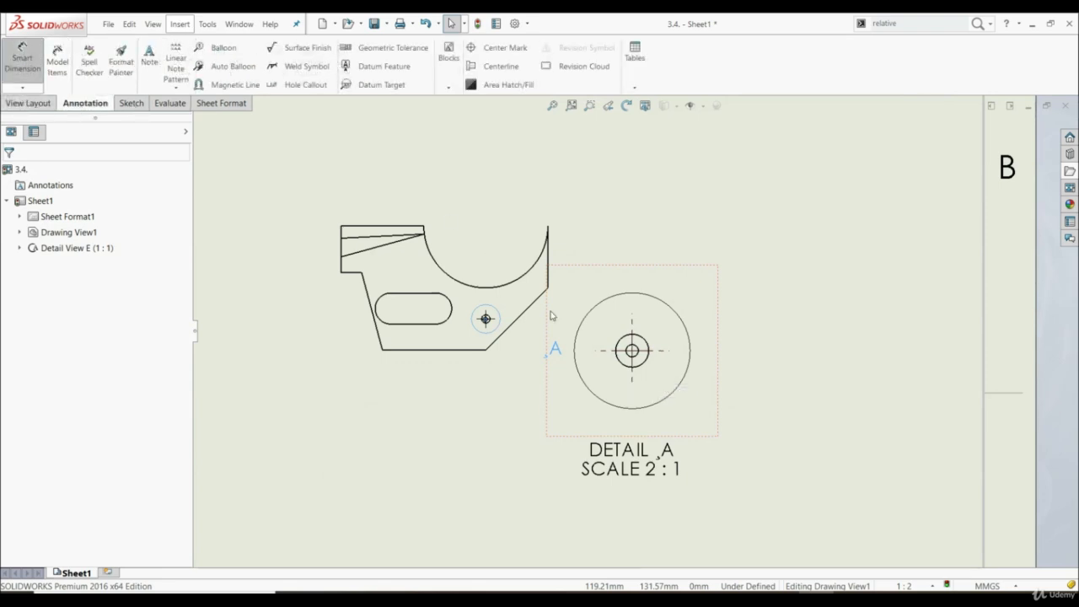
{"action": "scroll", "coordinate": [648, 338], "scroll_direction": "down", "scroll_amount": 2}
{"action": "left_click", "coordinate": [639, 336]}
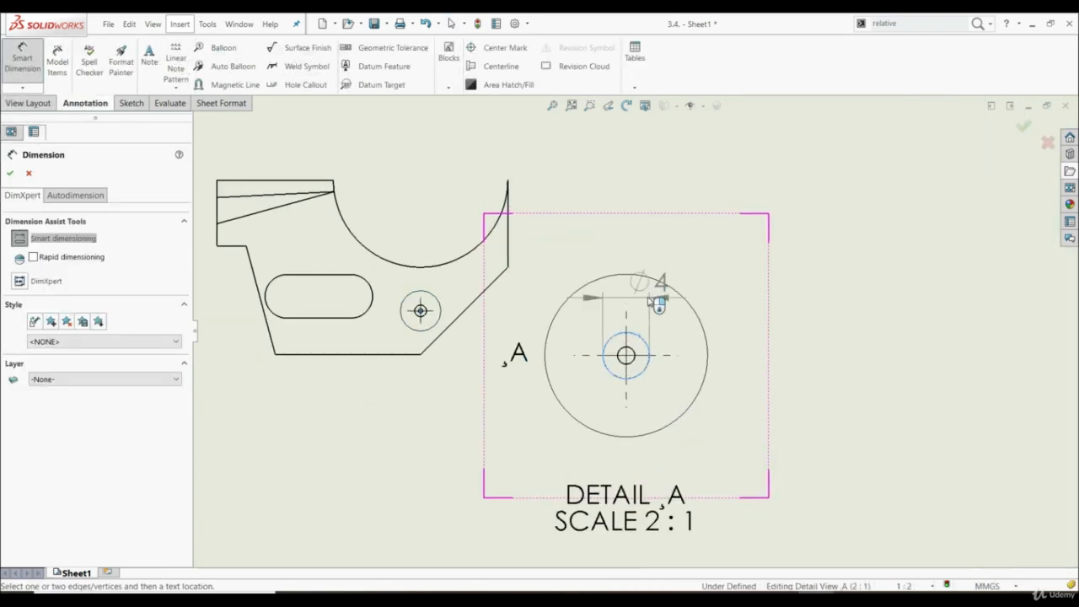
{"action": "left_click", "coordinate": [679, 239]}
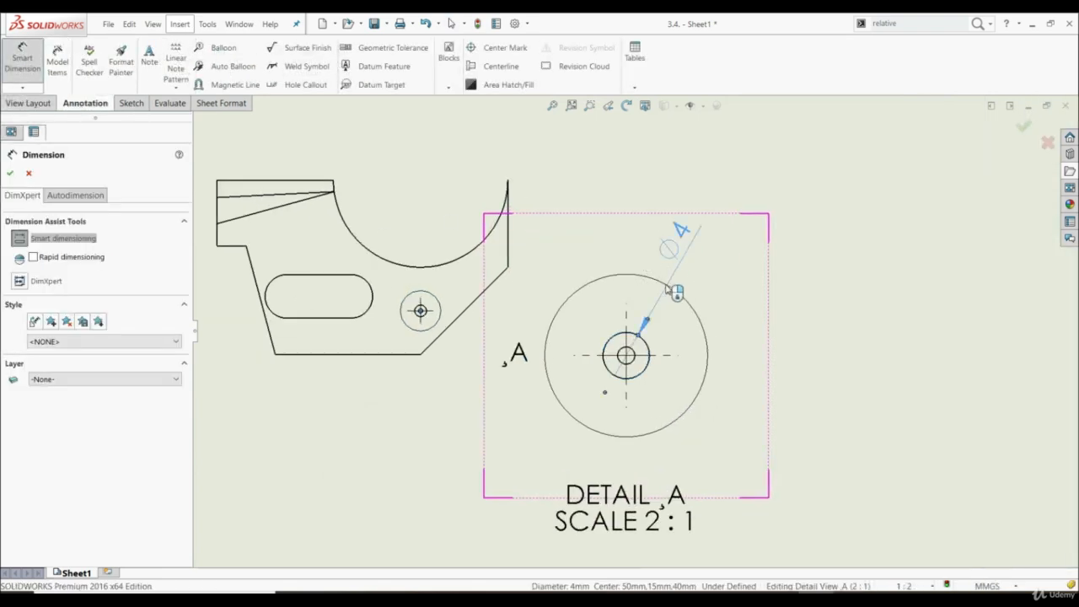
{"action": "left_click", "coordinate": [632, 360]}
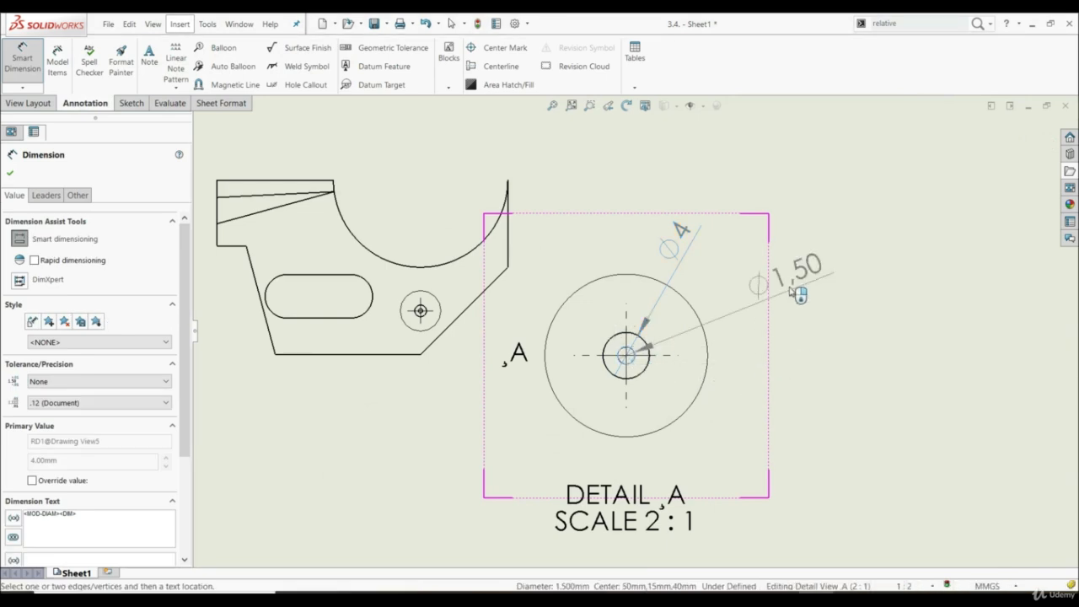
{"action": "left_click", "coordinate": [770, 295]}
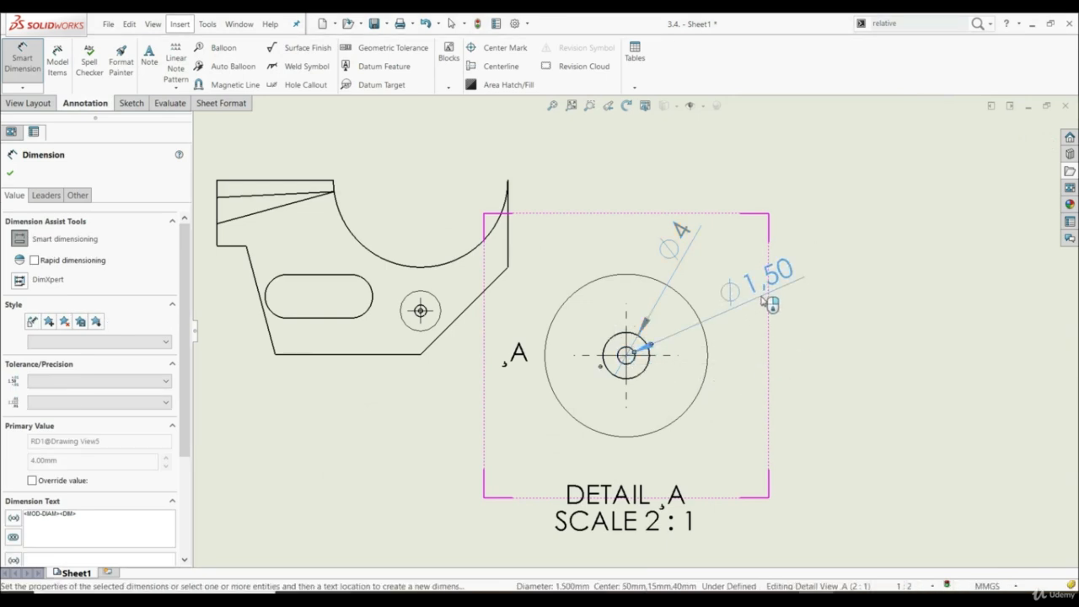
{"action": "left_click", "coordinate": [10, 172]}
- Delete the 2:1 detail view together with its detail circle and sketch
{"action": "scroll", "coordinate": [603, 329], "scroll_direction": "up", "scroll_amount": 6}
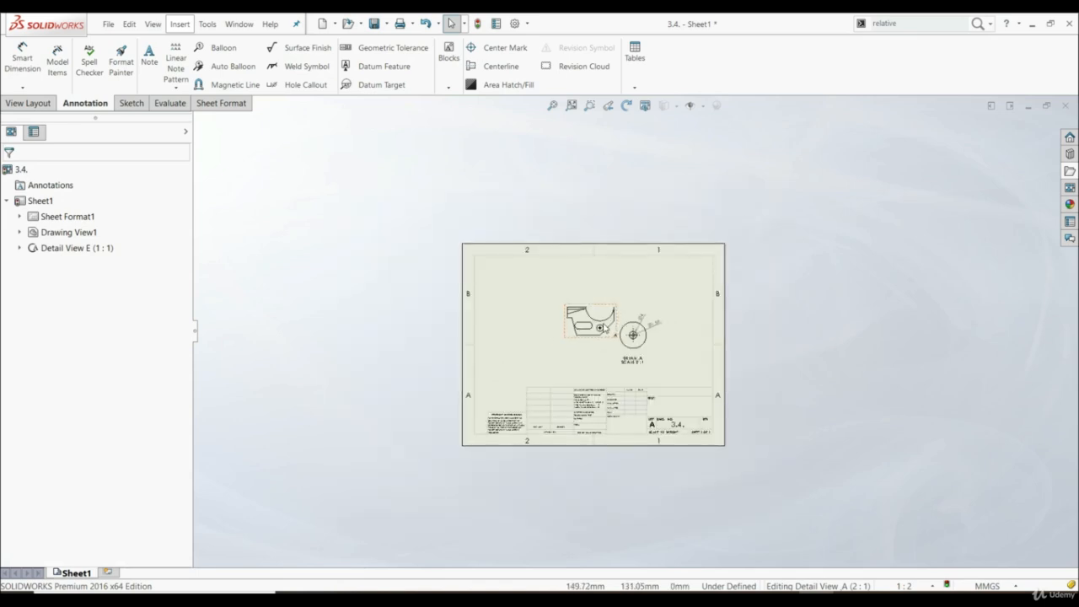
{"action": "scroll", "coordinate": [603, 329], "scroll_direction": "down", "scroll_amount": 2}
{"action": "scroll", "coordinate": [645, 333], "scroll_direction": "down", "scroll_amount": 1}
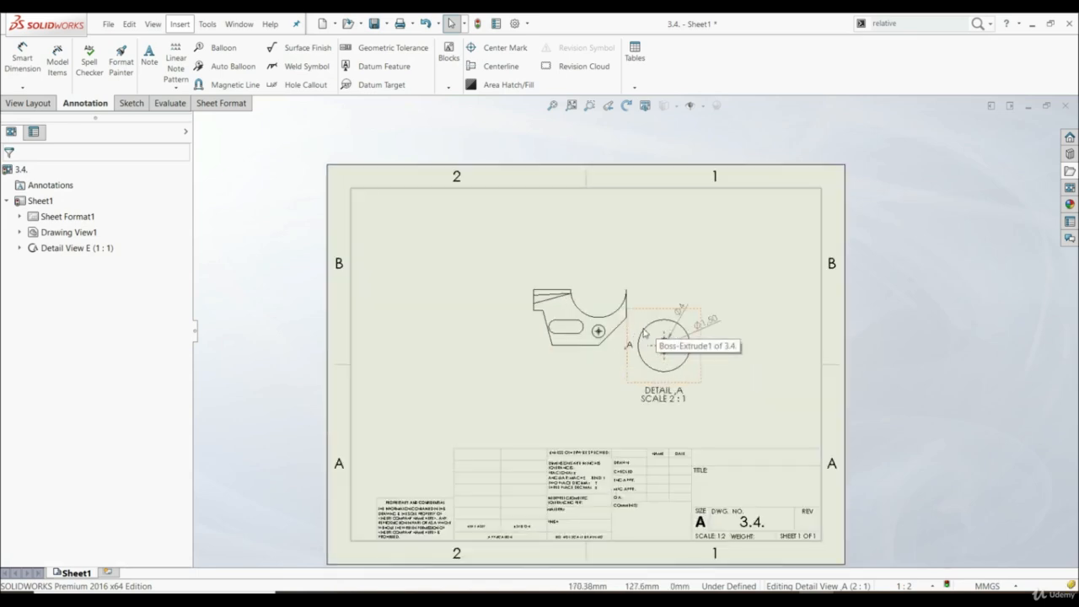
{"action": "scroll", "coordinate": [646, 330], "scroll_direction": "down", "scroll_amount": 1}
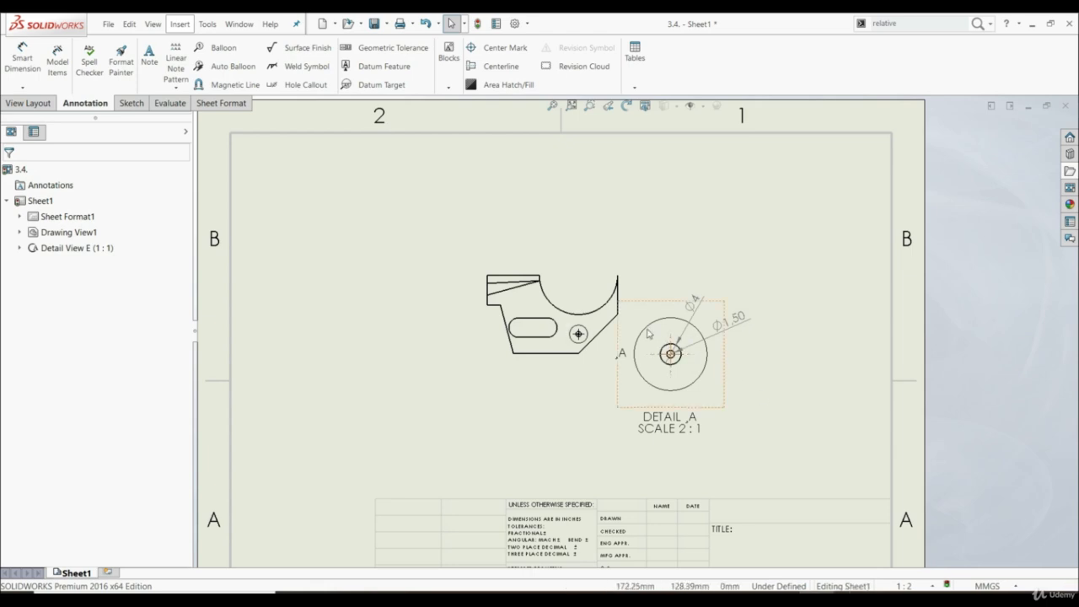
{"action": "scroll", "coordinate": [651, 308], "scroll_direction": "down", "scroll_amount": 1}
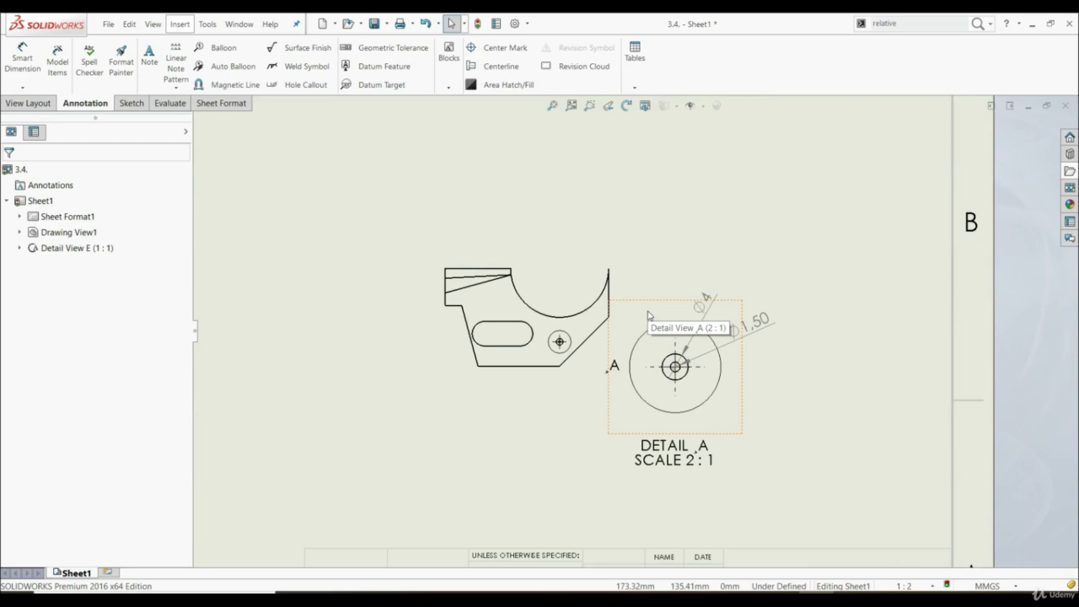
{"action": "left_click", "coordinate": [647, 316]}
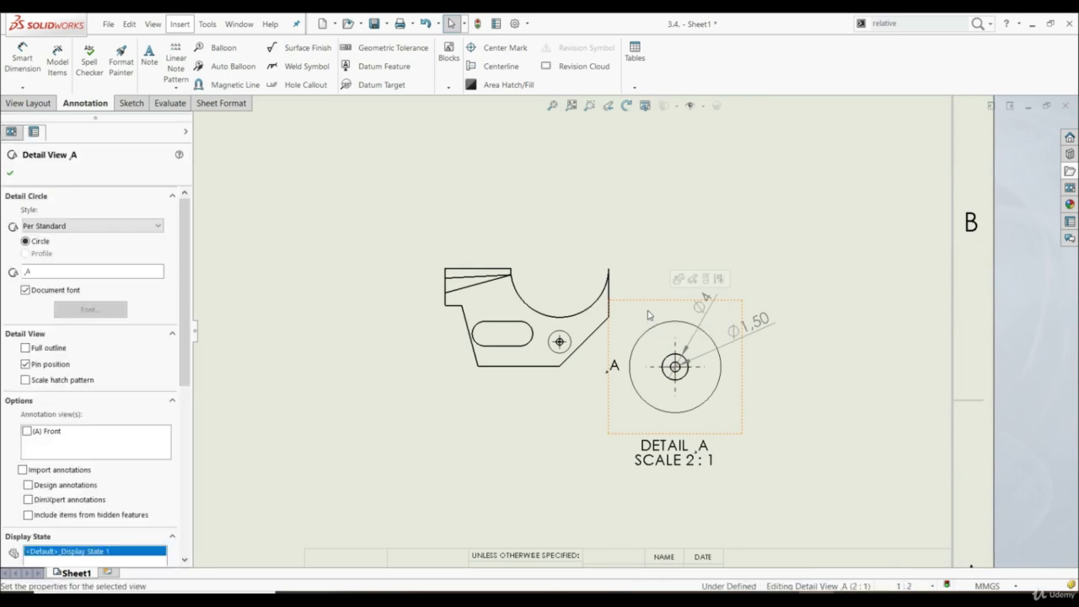
{"action": "key", "text": "Delete"}
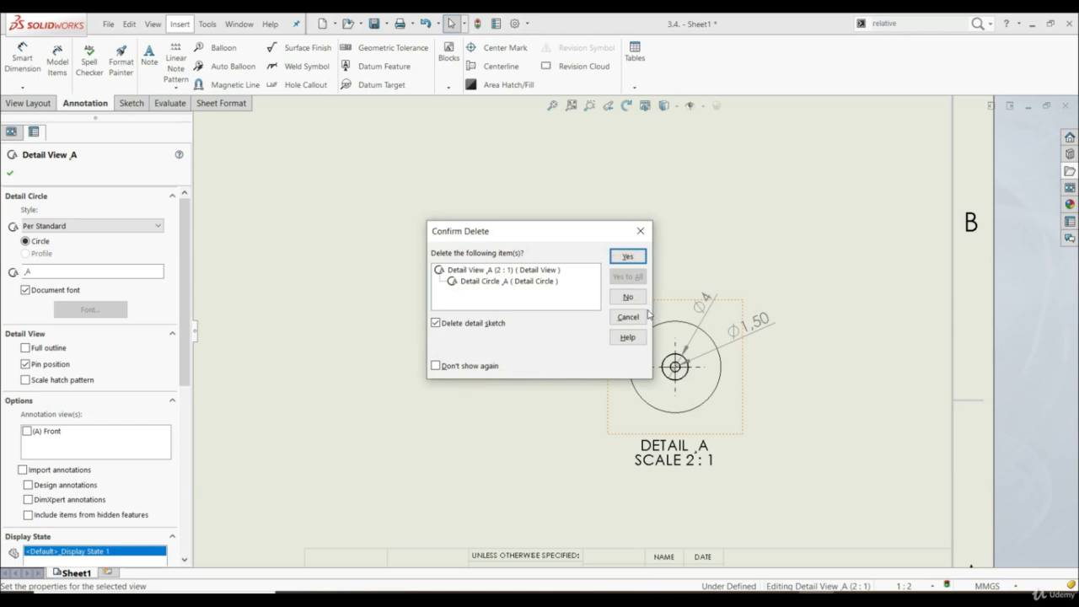
{"action": "key", "text": "Return"}
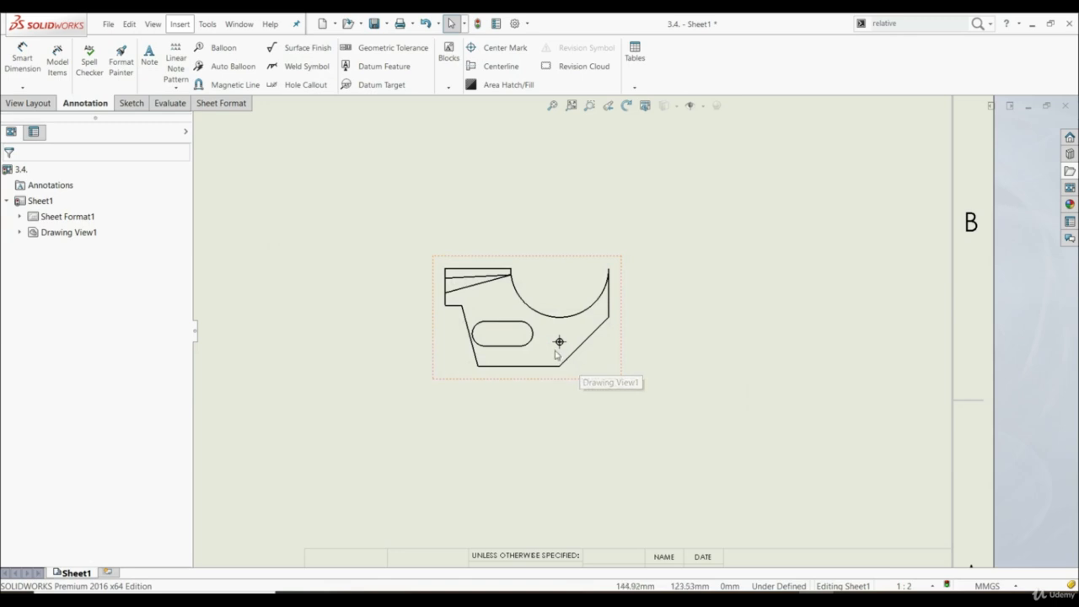
- Sketch a closed freeform spline around the small concentric hole in the part view
{"action": "scroll", "coordinate": [562, 344], "scroll_direction": "down", "scroll_amount": 2}
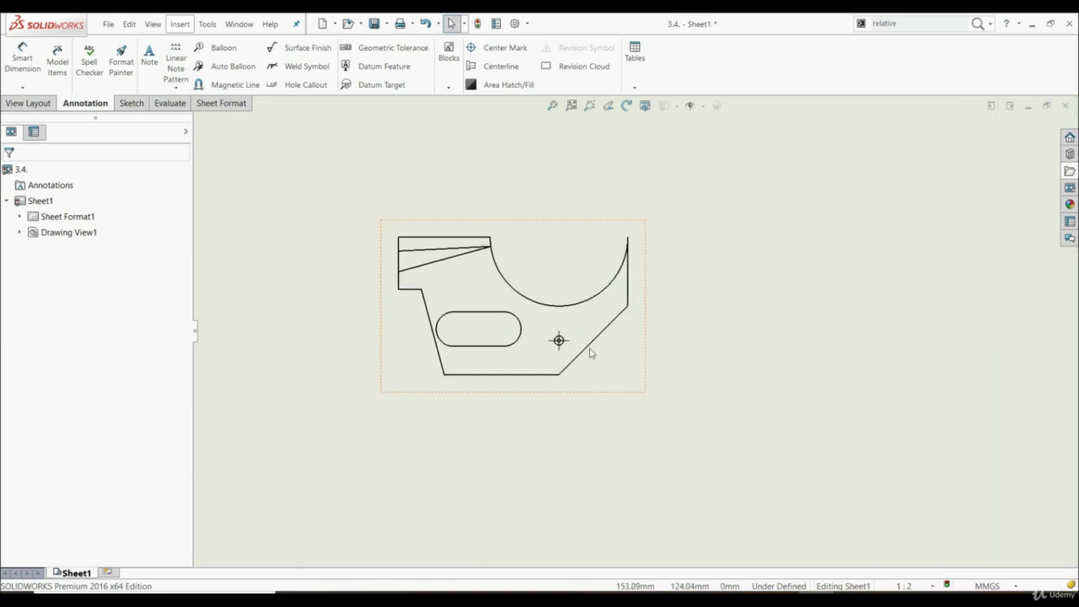
{"action": "left_click", "coordinate": [127, 103]}
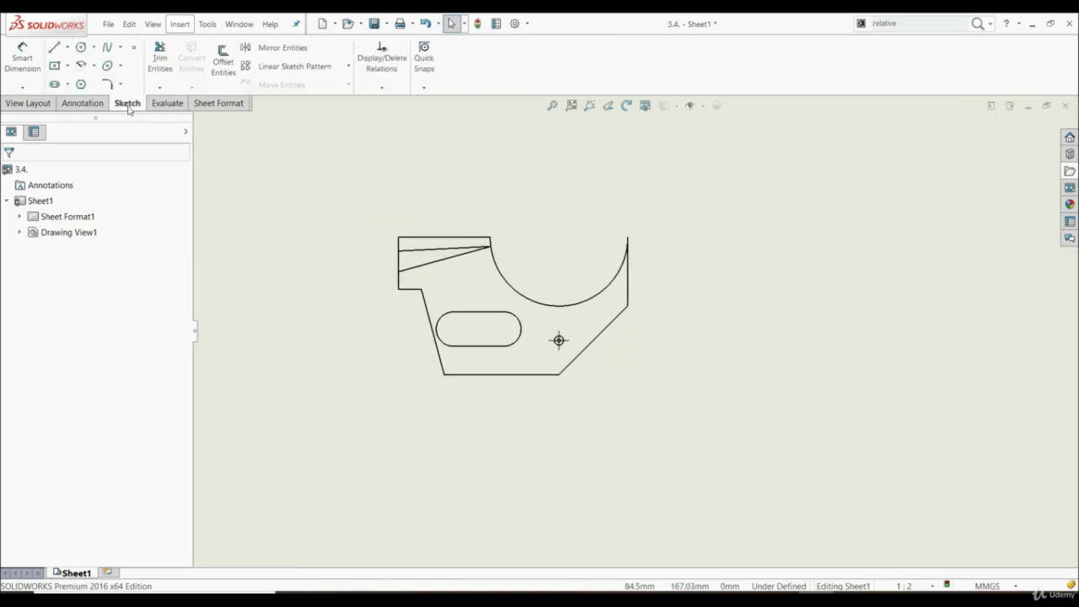
{"action": "left_click", "coordinate": [107, 49]}
{"action": "scroll", "coordinate": [506, 350], "scroll_direction": "down", "scroll_amount": 3}
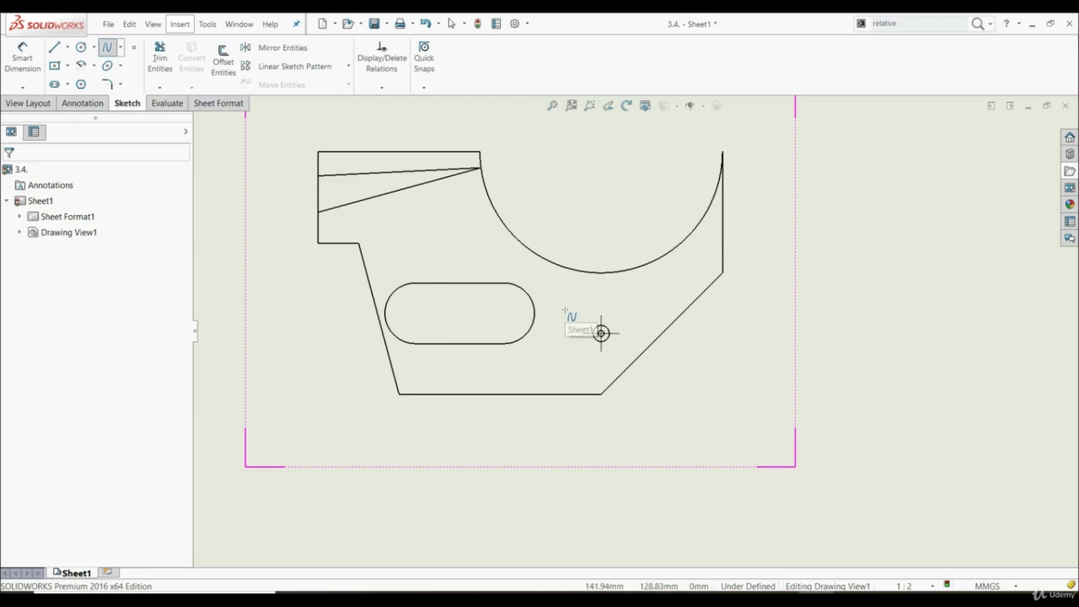
{"action": "left_click", "coordinate": [563, 311]}
{"action": "left_click", "coordinate": [589, 365]}
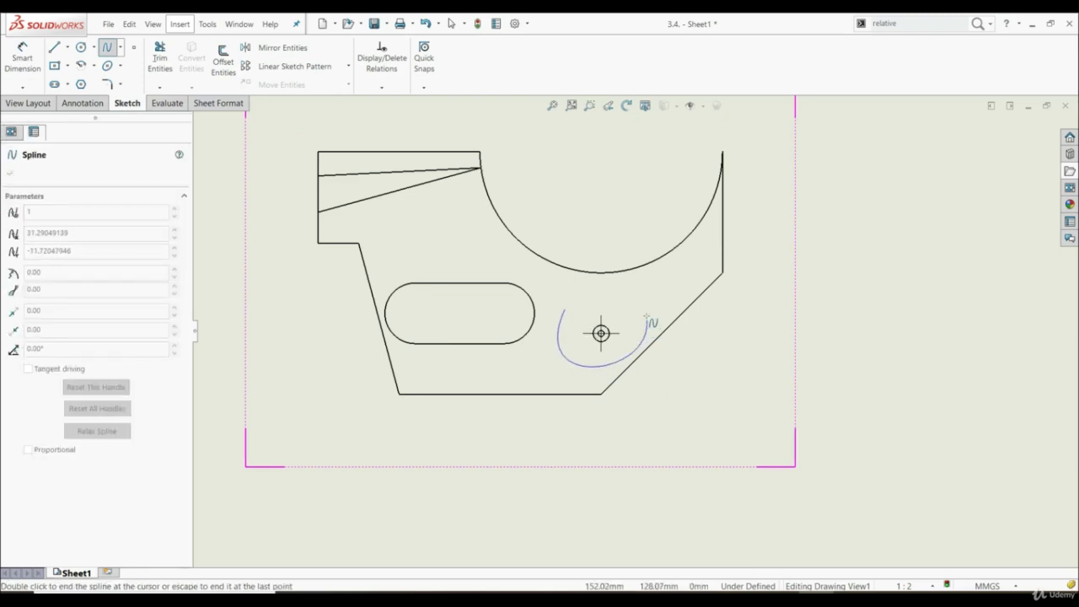
{"action": "left_click", "coordinate": [646, 319]}
{"action": "left_click", "coordinate": [564, 311]}
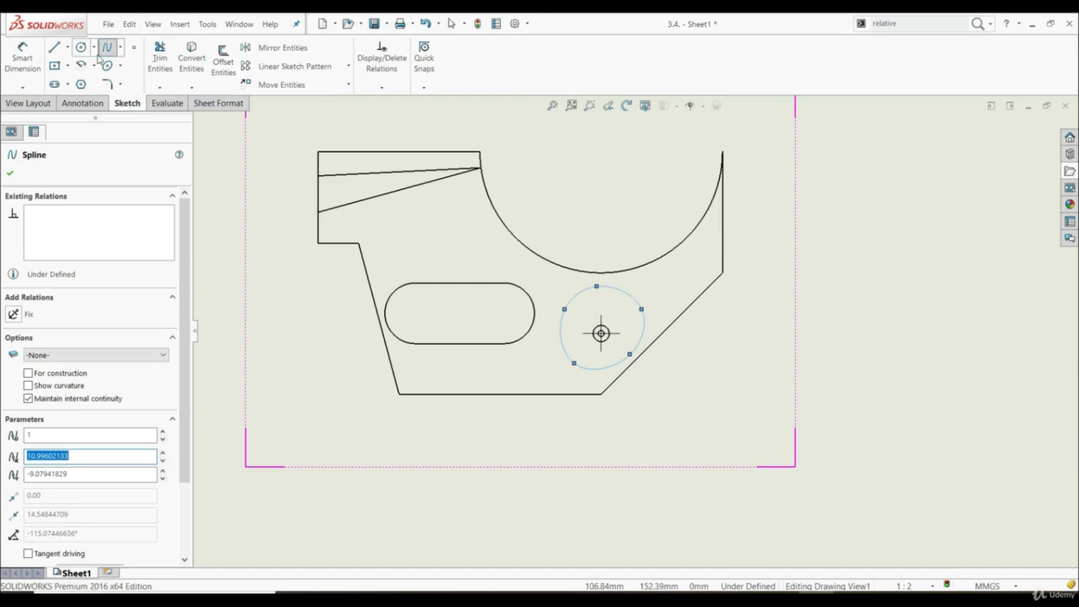
- Create a detail view from the closed spline profile and place it to the right of the part view
{"action": "left_click", "coordinate": [28, 103]}
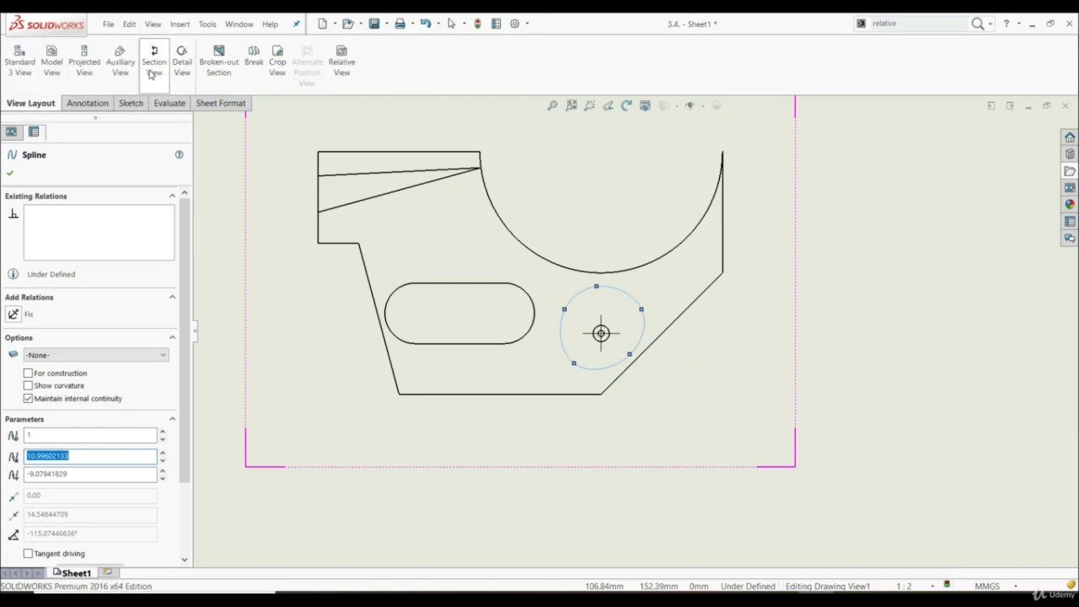
{"action": "left_click", "coordinate": [181, 68]}
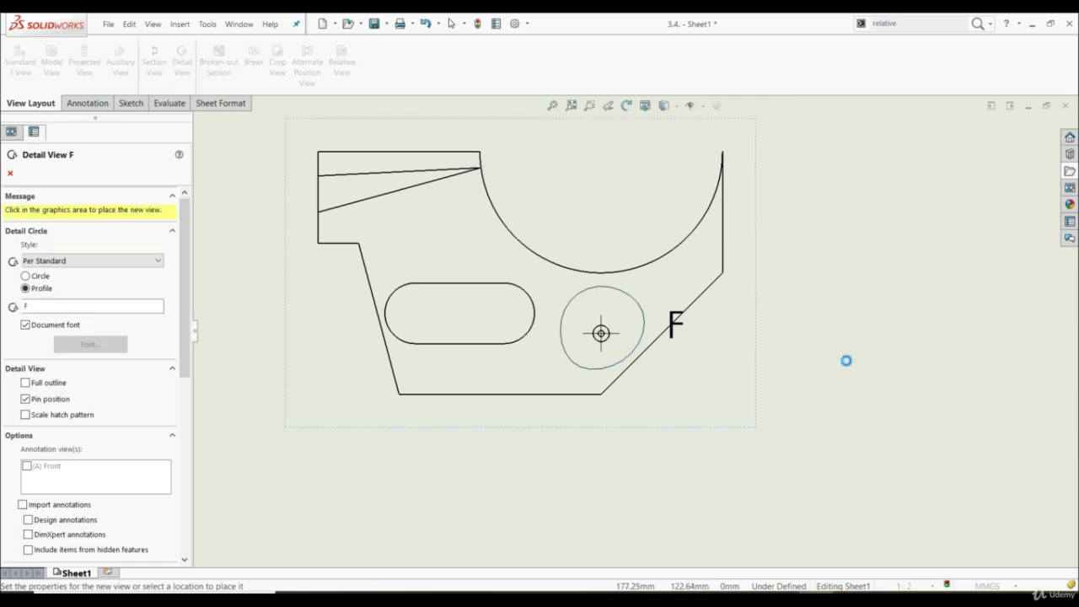
{"action": "left_click", "coordinate": [889, 344]}
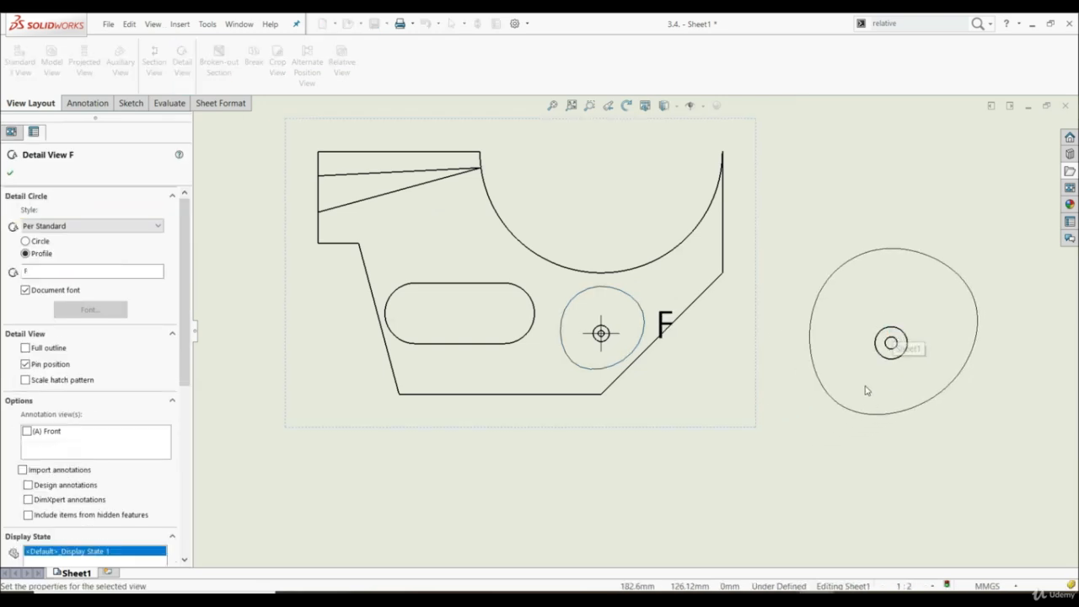
{"action": "scroll", "coordinate": [959, 371], "scroll_direction": "up", "scroll_amount": 6}
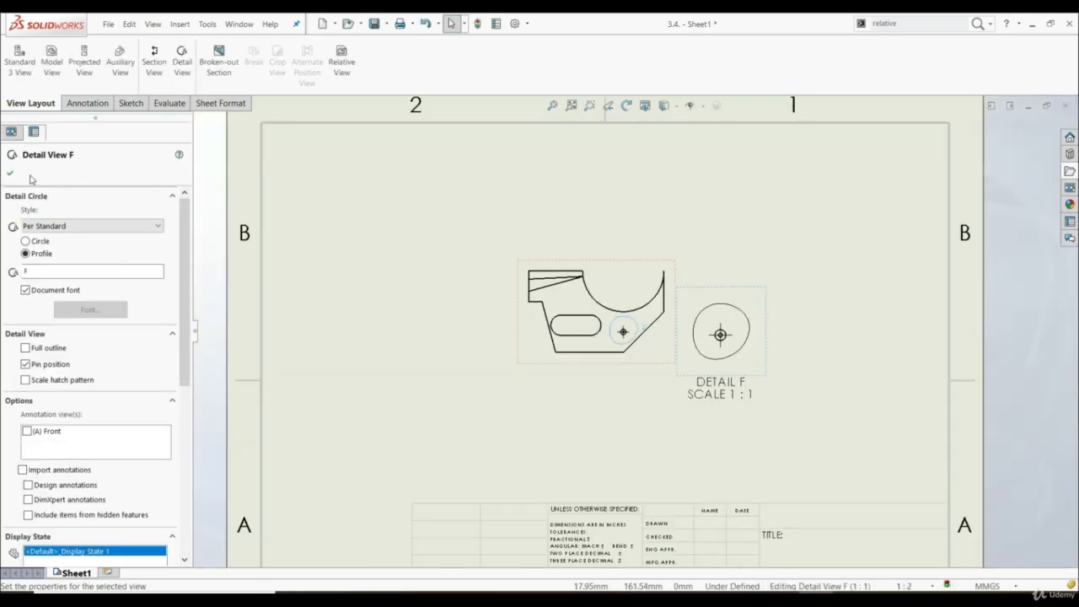
{"action": "left_click", "coordinate": [8, 173]}
{"action": "scroll", "coordinate": [742, 333], "scroll_direction": "down", "scroll_amount": 1}
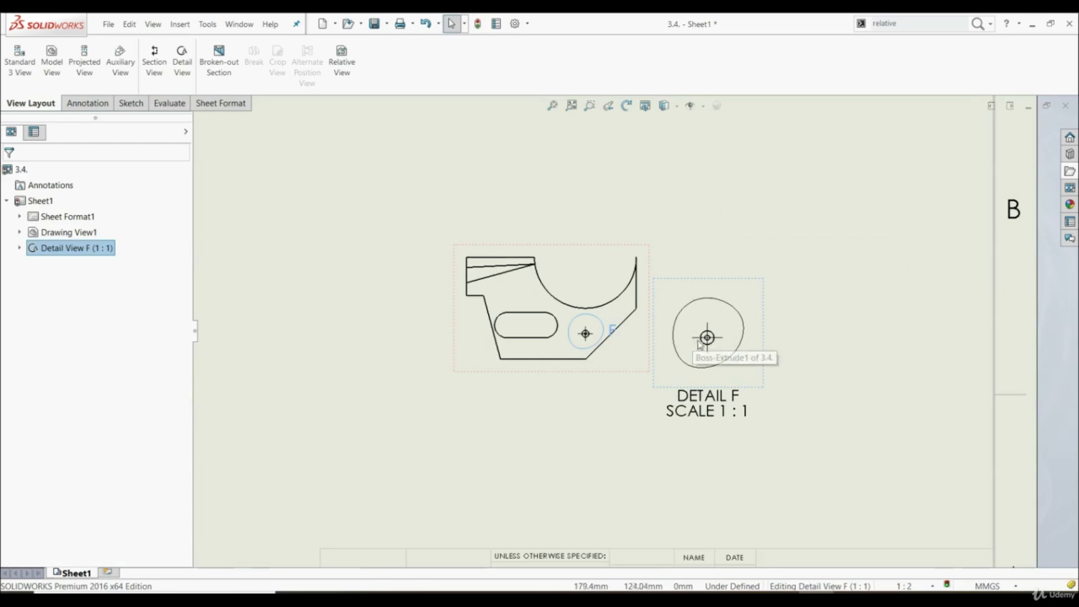